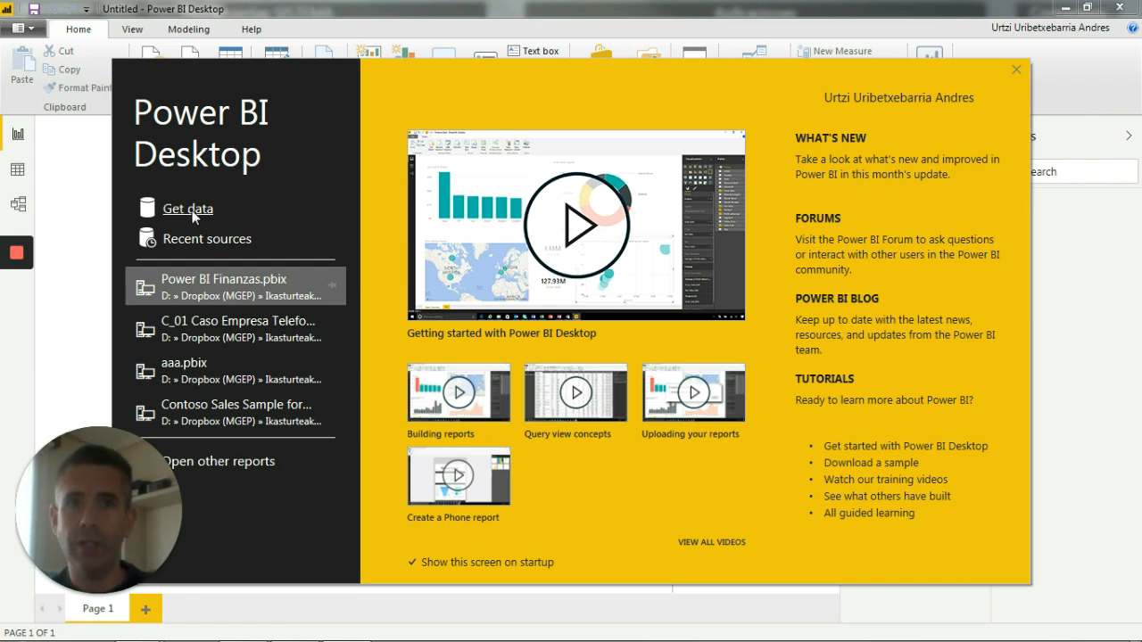
Connect to the Excel workbook Financial Sample.xlsx as the report's data source
key("Escape")
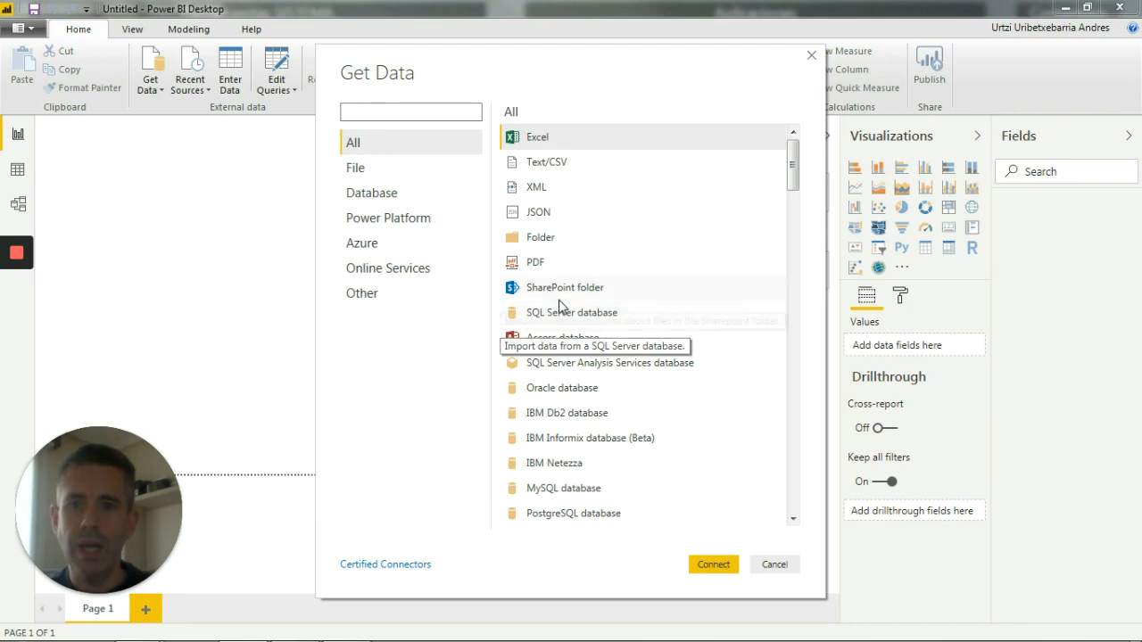
left_click(554, 136)
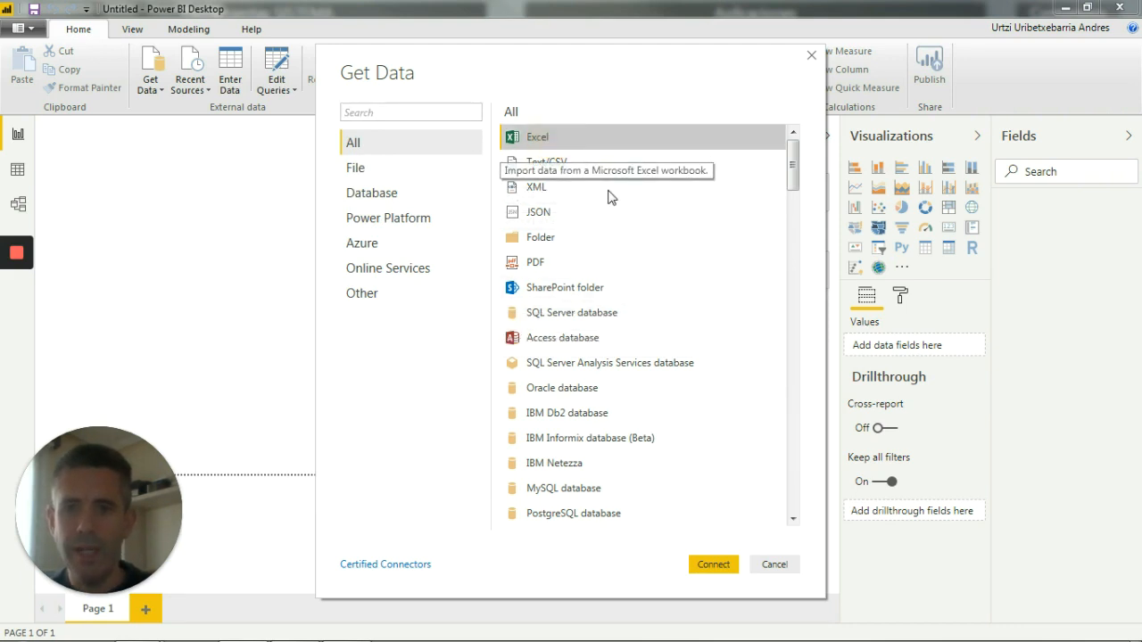
left_click(714, 565)
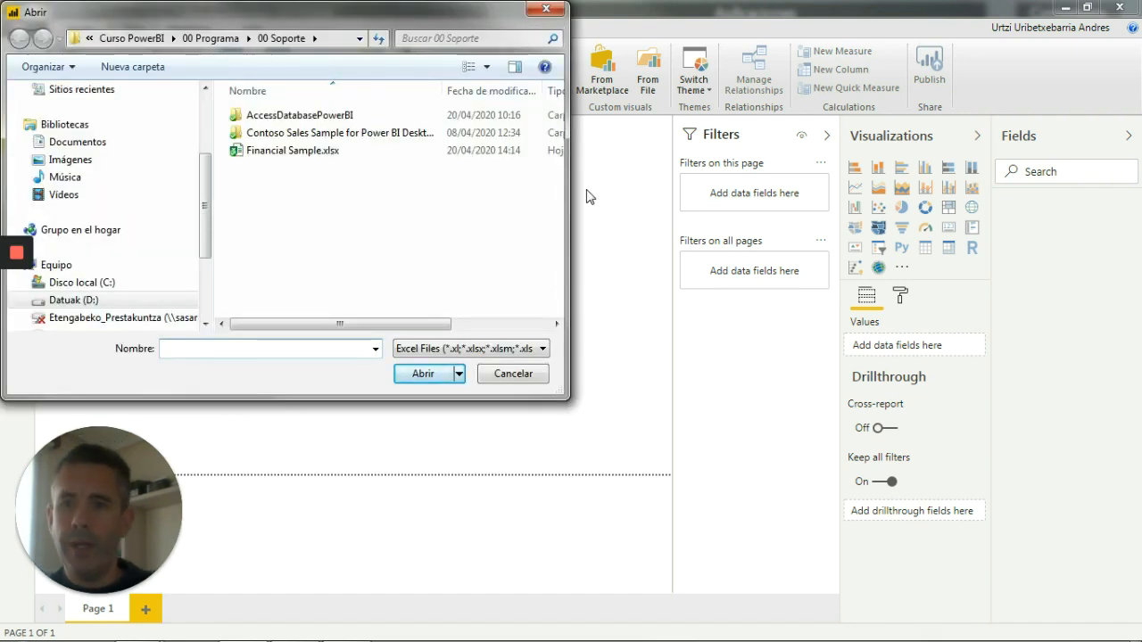
left_click(267, 151)
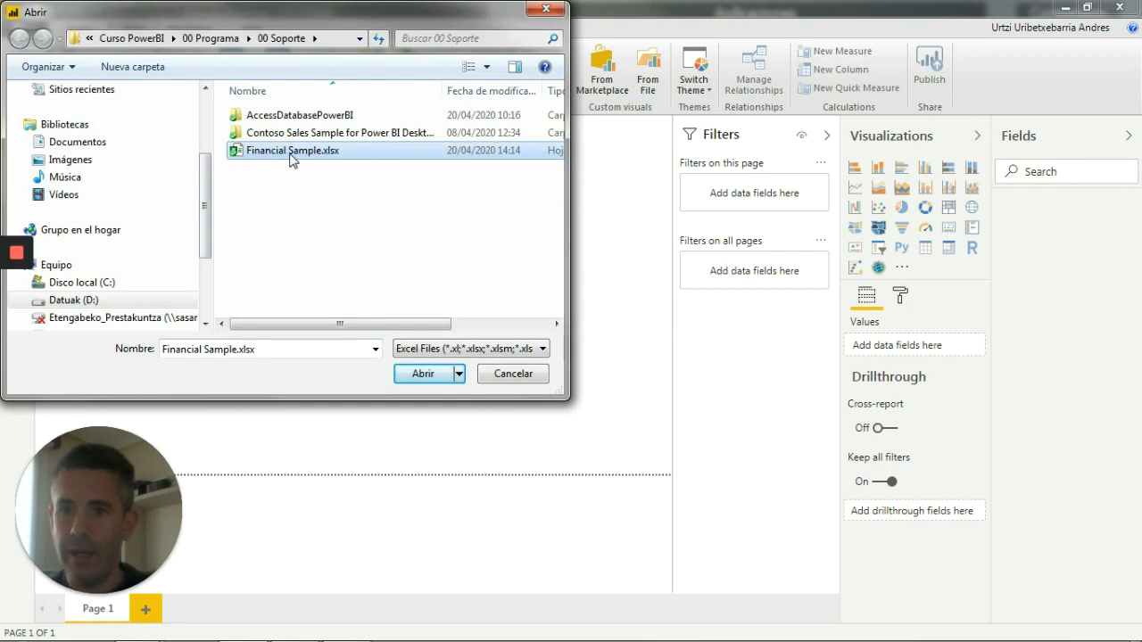
left_click(423, 375)
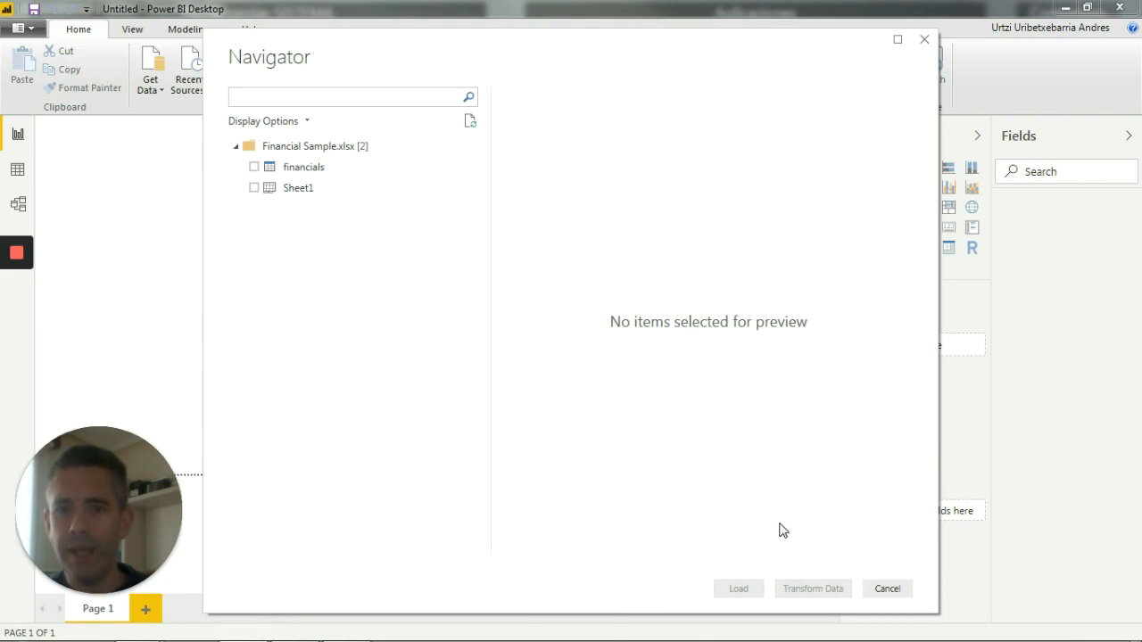
Select the financials table, preview its columns through to Year, and load it into the report
left_click(255, 169)
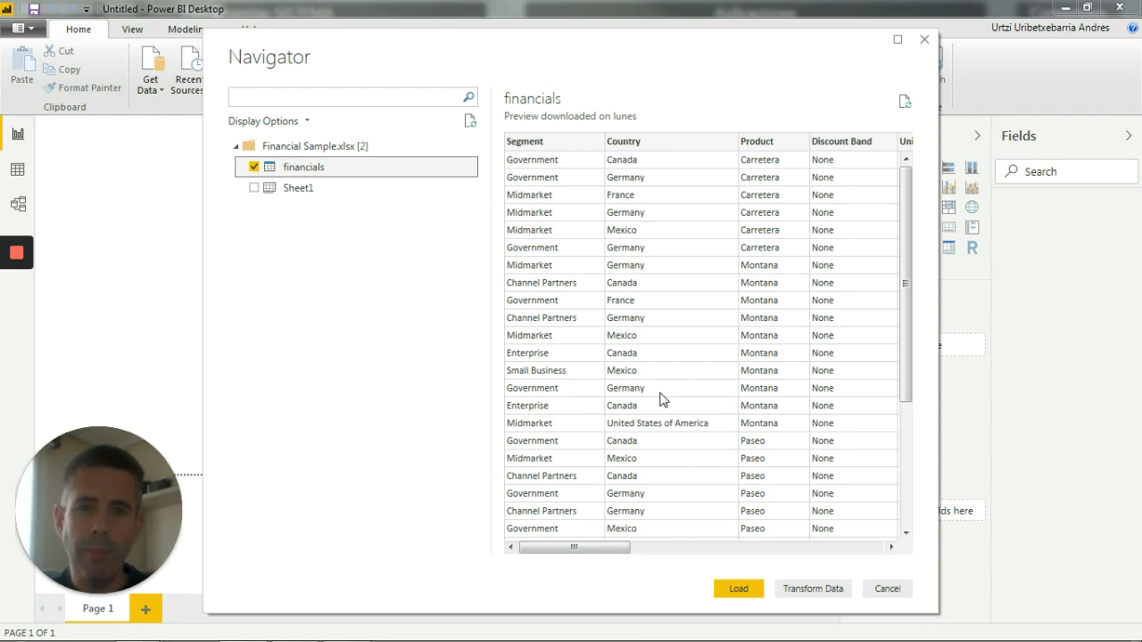
left_click_drag(603, 548, 712, 557)
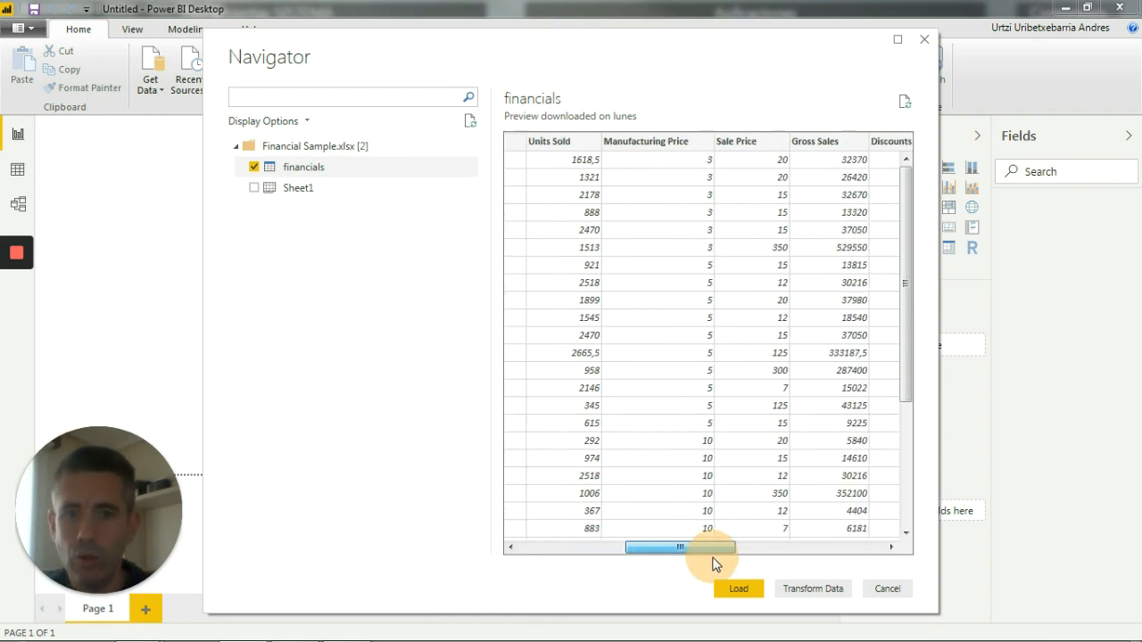
left_click_drag(713, 558, 842, 548)
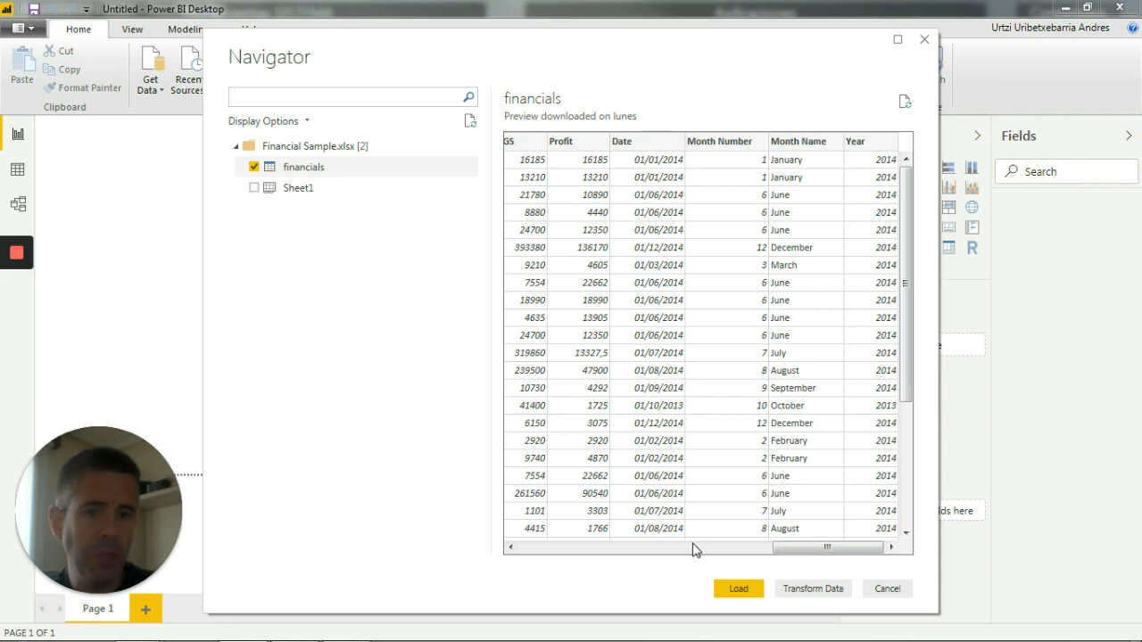
left_click(740, 589)
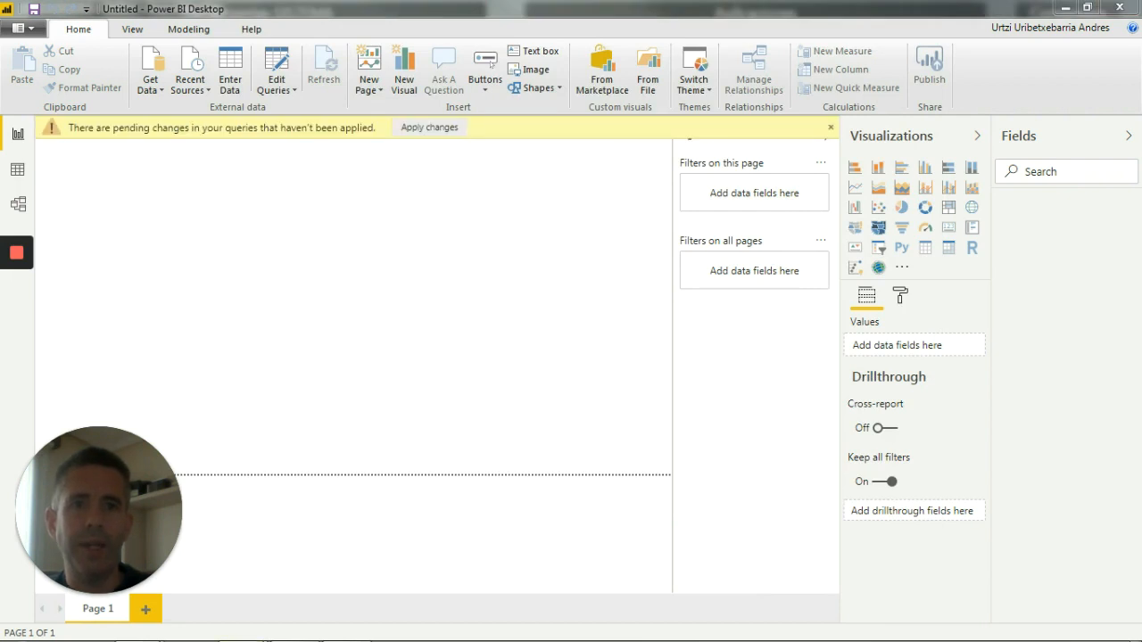
left_click(527, 486)
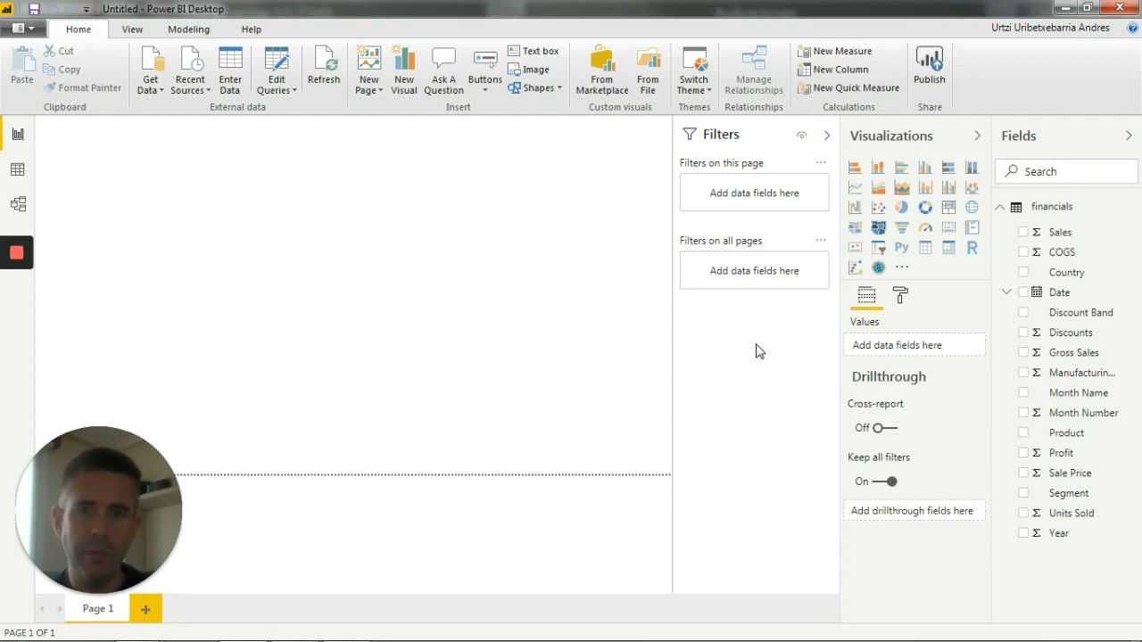
Collapse the Filters pane and create a clustered column chart of Sales by Segment on the blank page
left_click(827, 139)
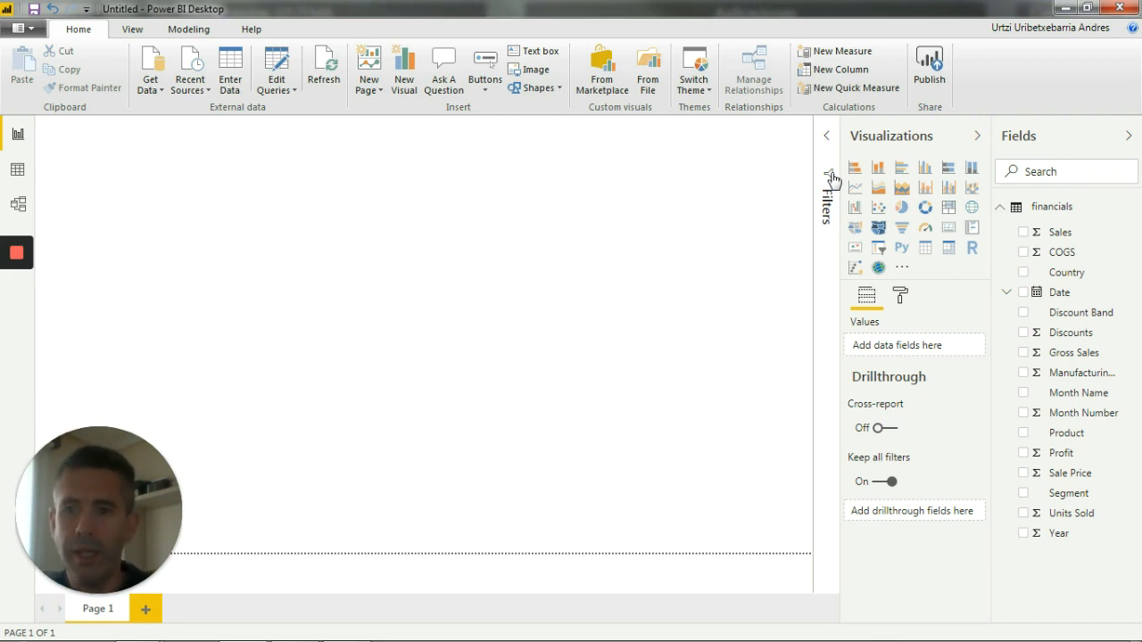
left_click(1061, 236)
left_click_drag(1062, 236, 150, 324)
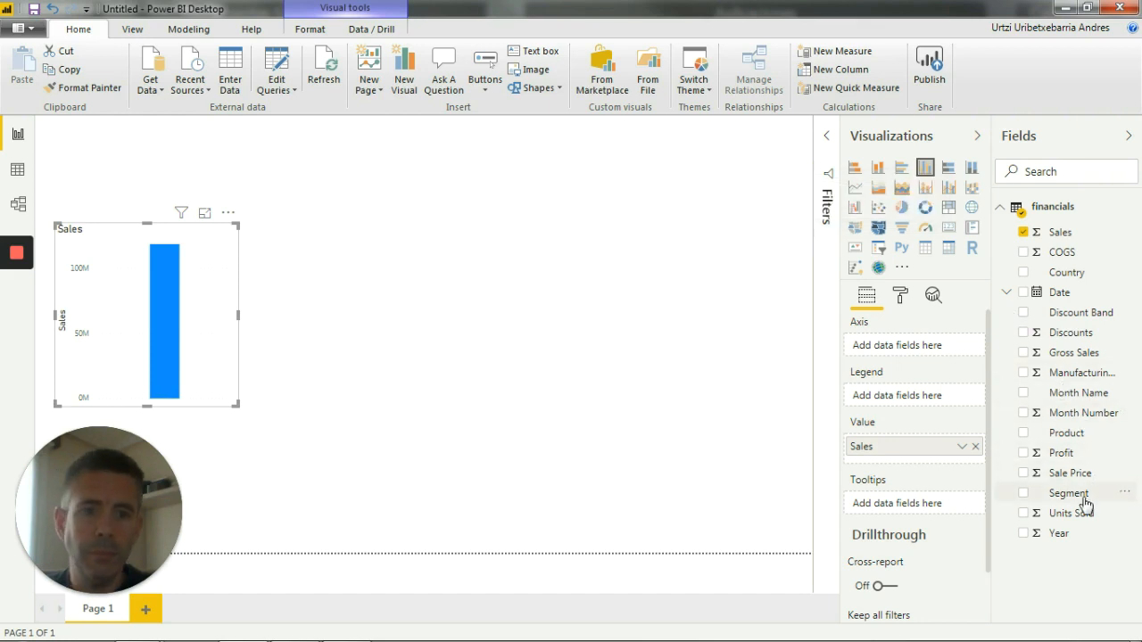
mouse_move(1074, 496)
left_mouse_down()
mouse_move(535, 343)
mouse_move(224, 279)
mouse_move(193, 292)
left_mouse_up()
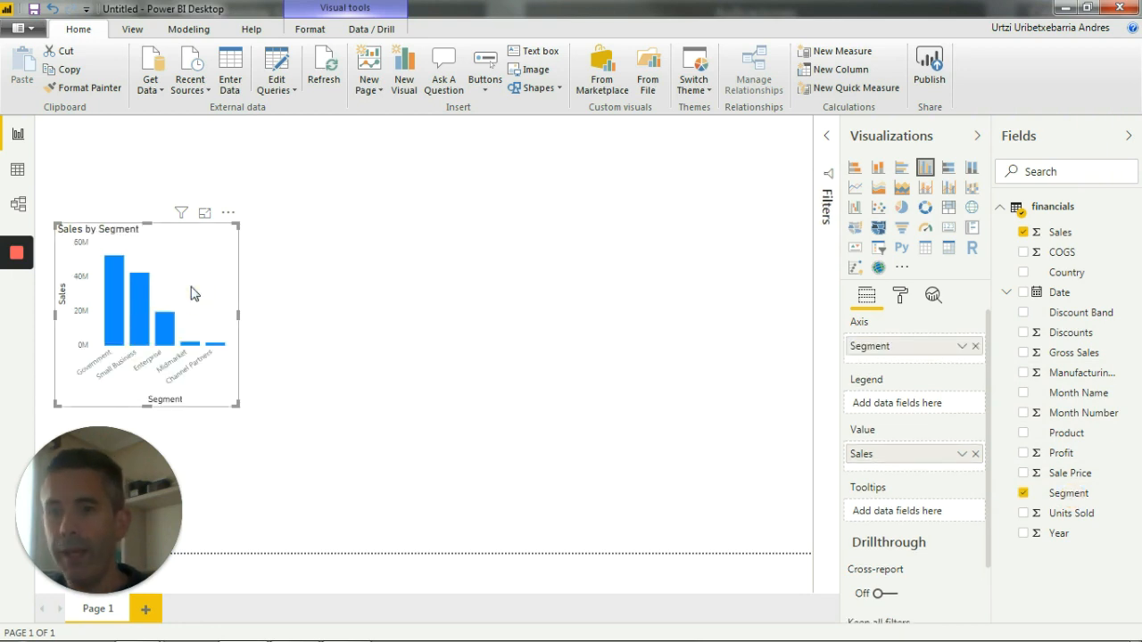
Enlarge the Sales by Segment chart, move it to the page's upper-left corner, and inspect the sales values of its columns
left_click_drag(237, 404, 378, 503)
left_click_drag(273, 260, 268, 170)
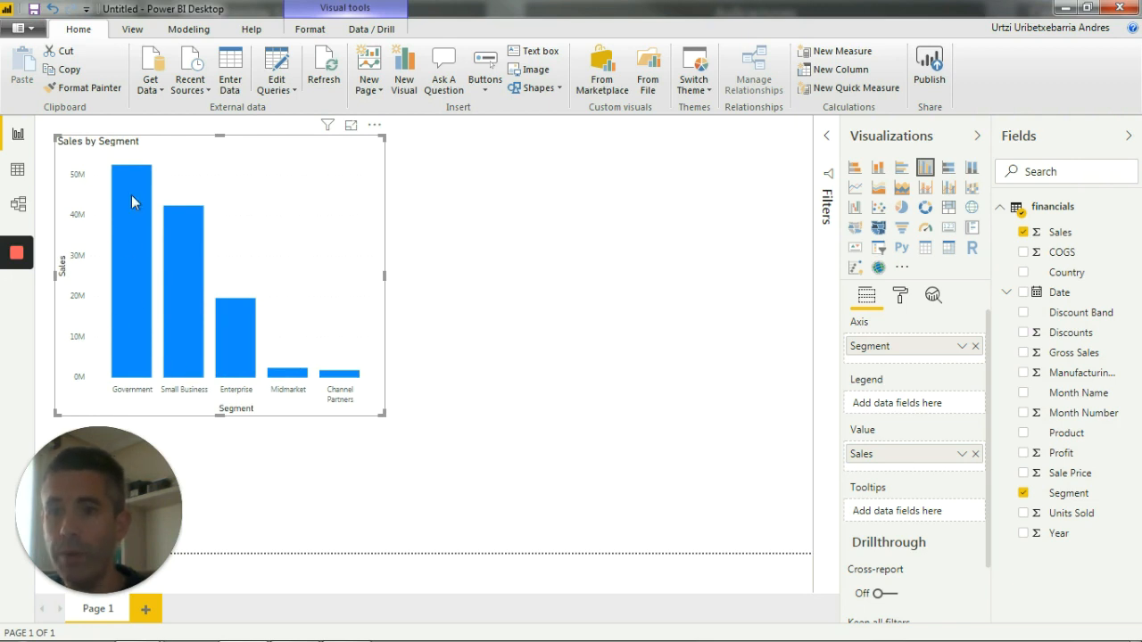
mouse_move(128, 204)
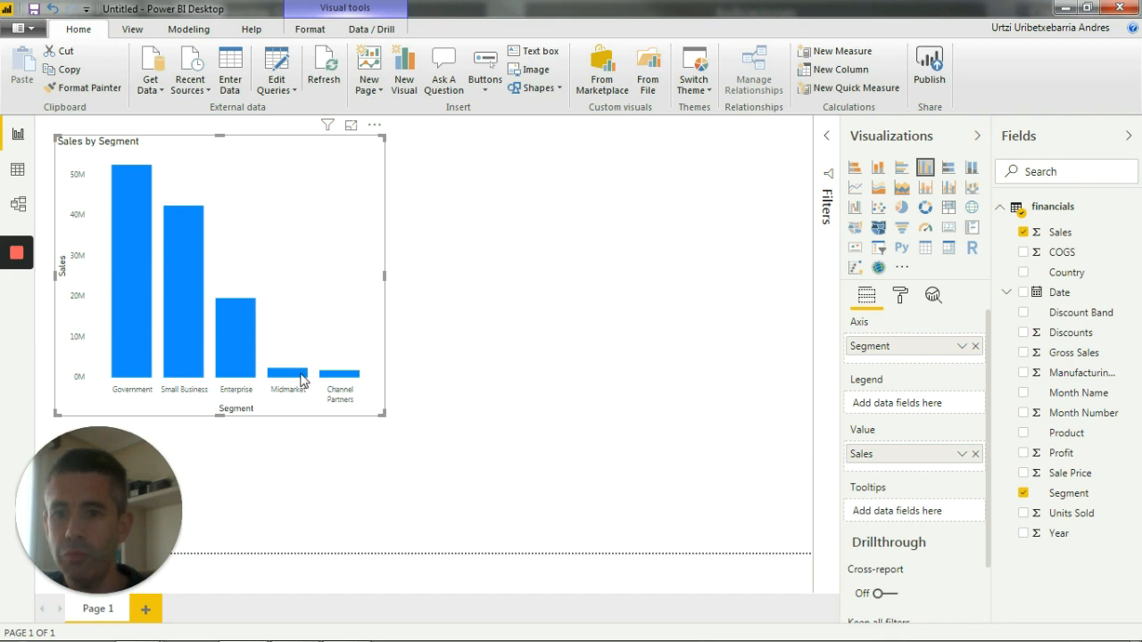
mouse_move(291, 378)
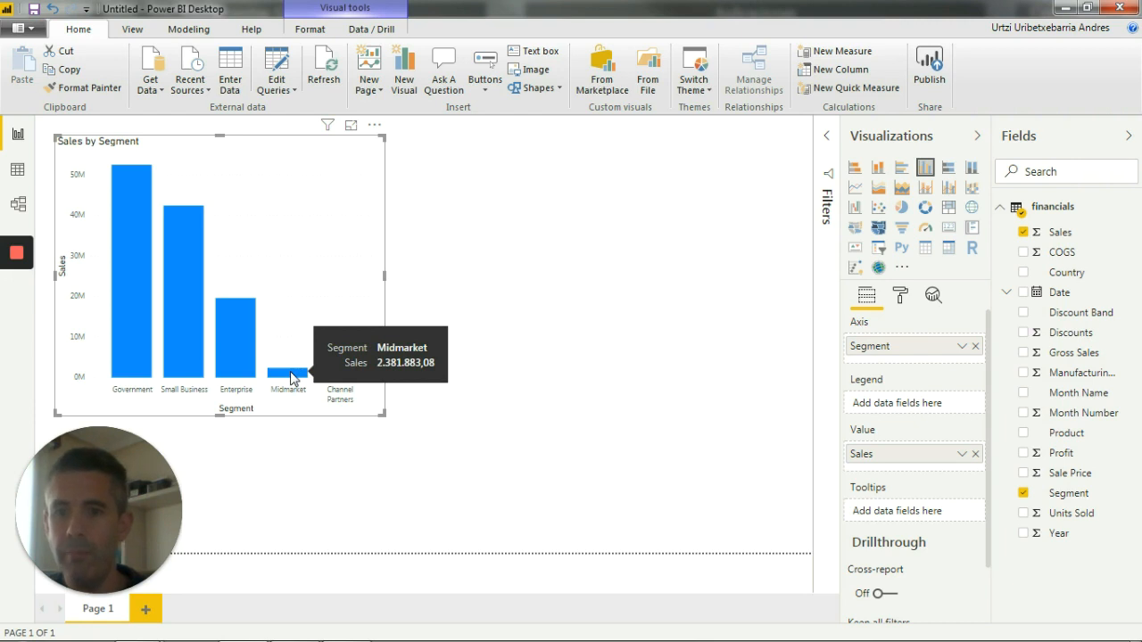
mouse_move(343, 378)
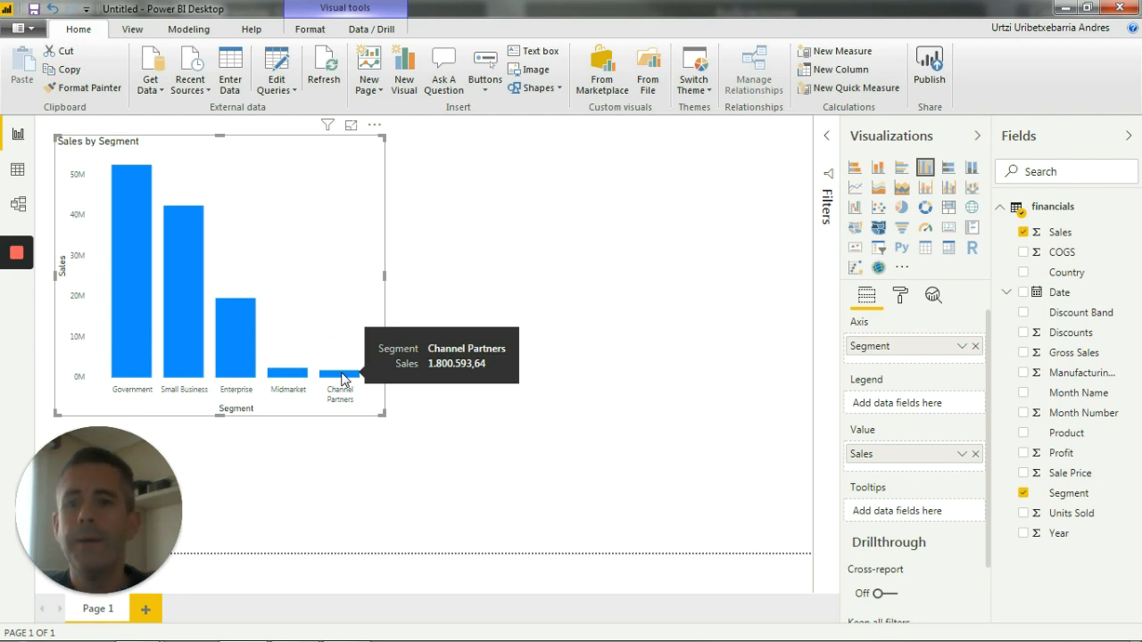
left_click(499, 330)
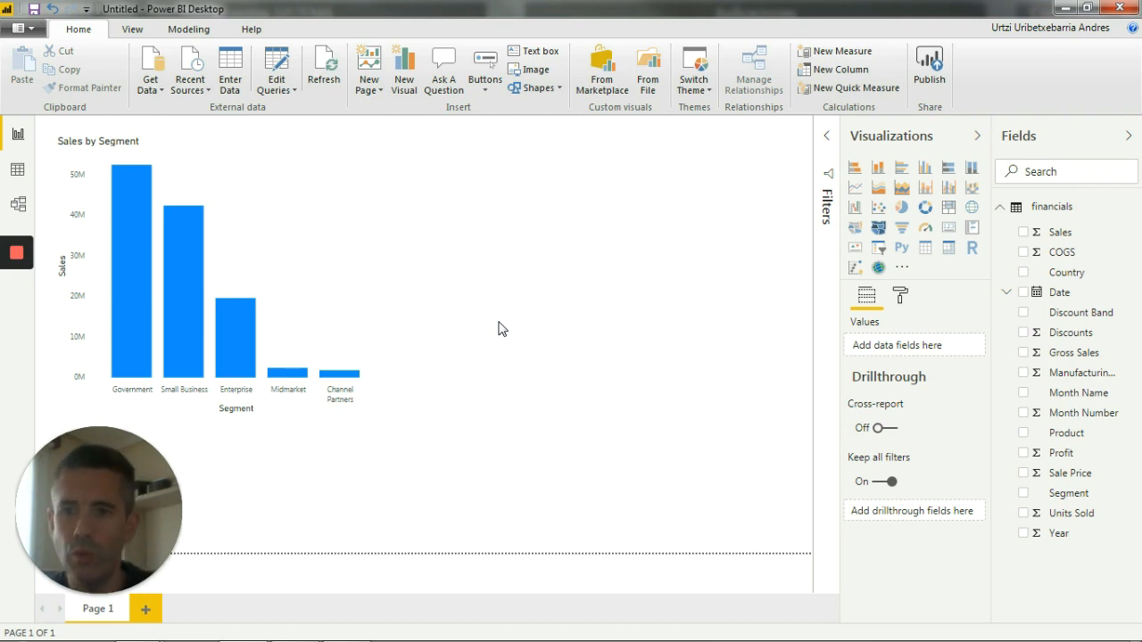
left_click(332, 281)
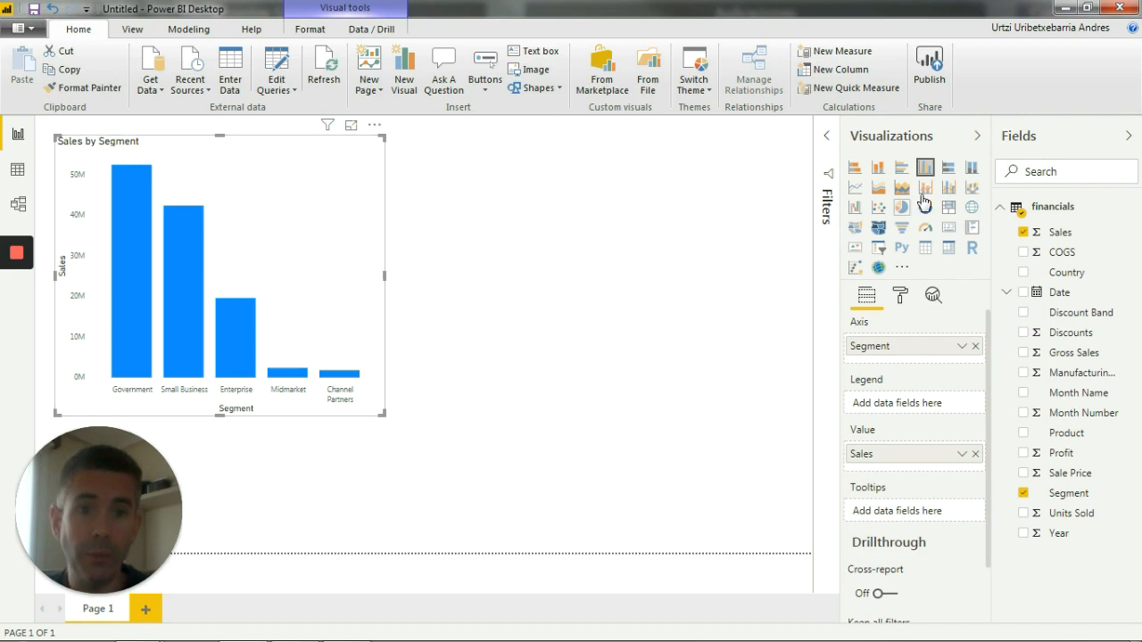
left_click(971, 210)
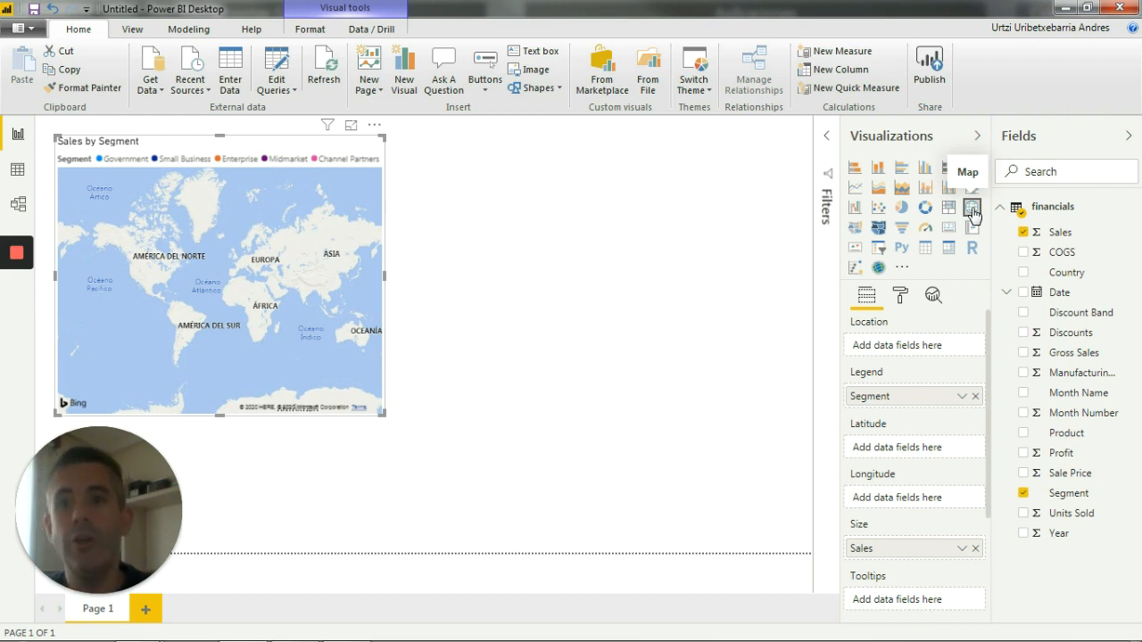
left_click(54, 9)
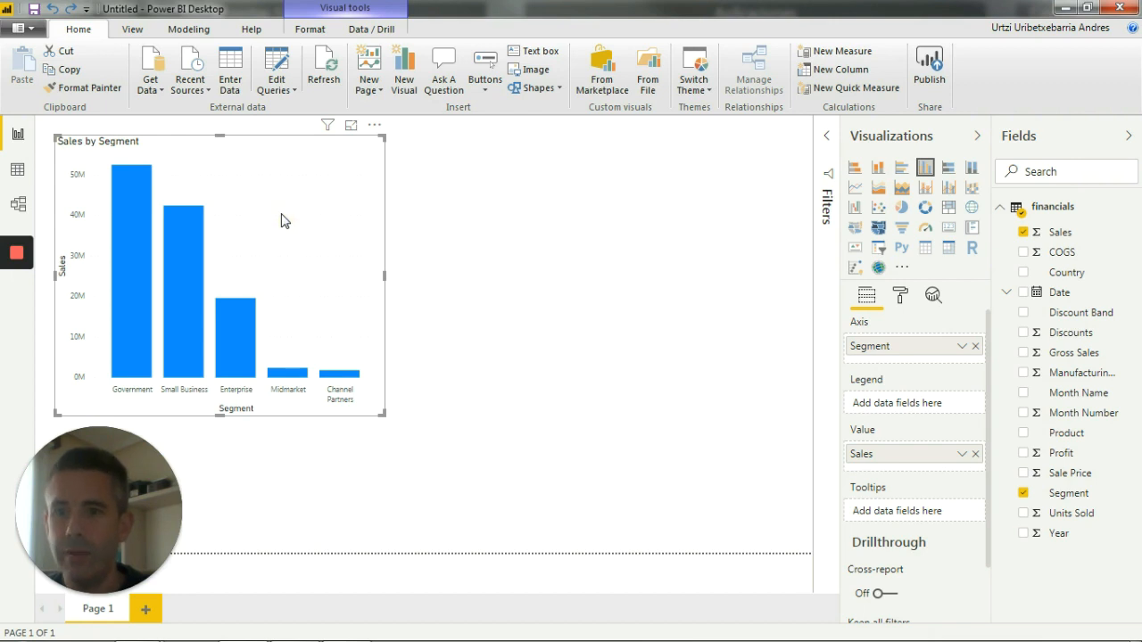
left_click(446, 284)
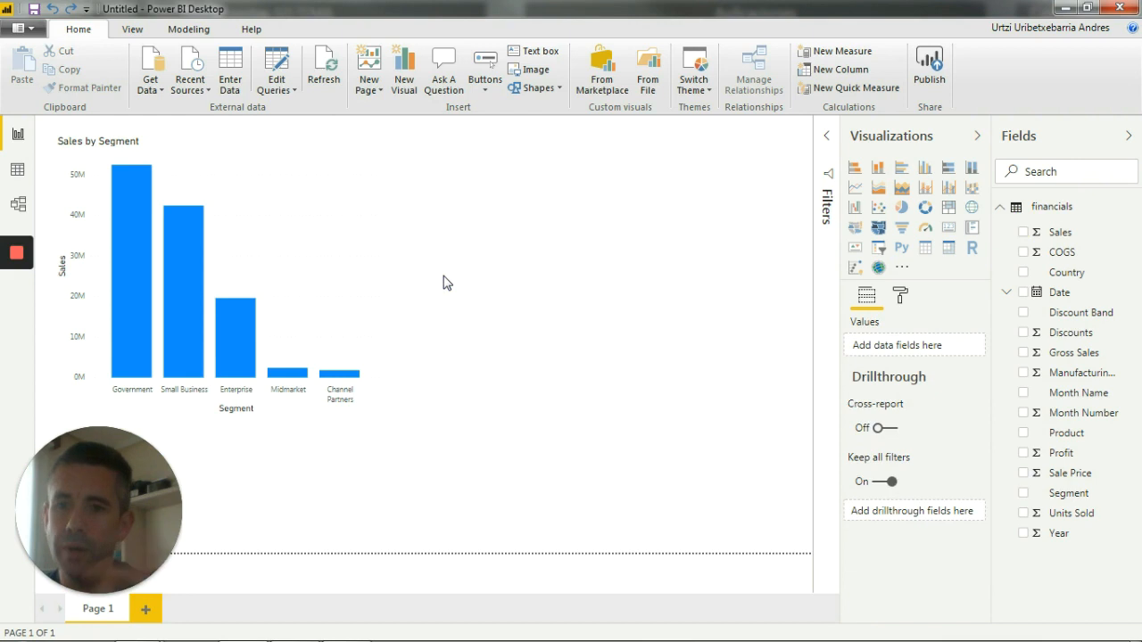
Add an empty map visual, place it to the right of the column chart, and enlarge it to fill that half of the page
left_click(972, 208)
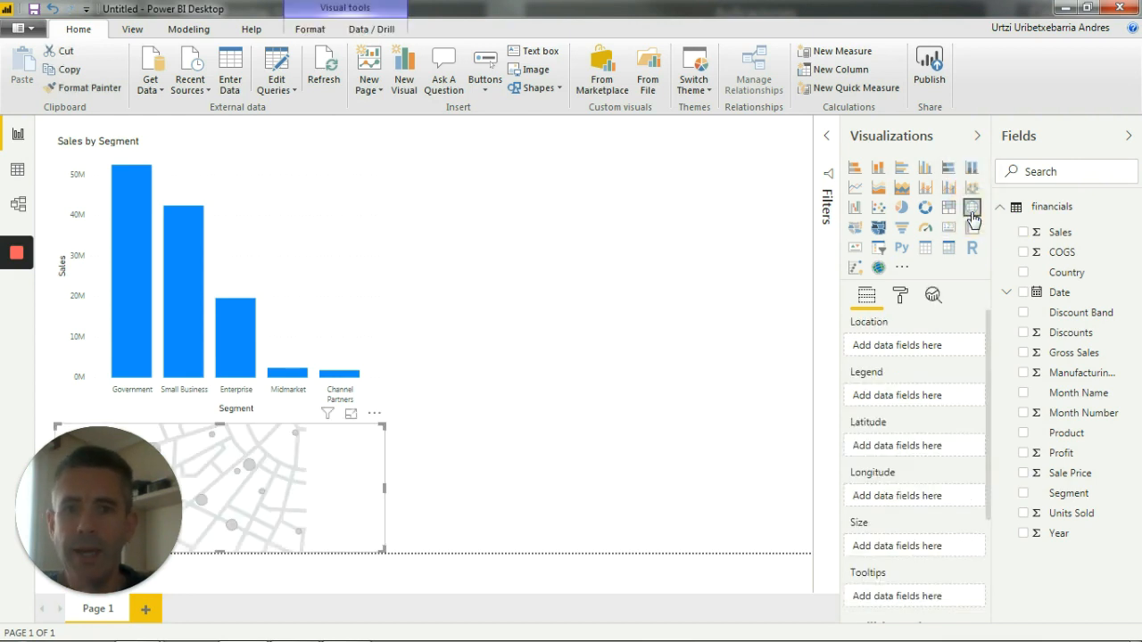
left_click_drag(342, 520, 687, 312)
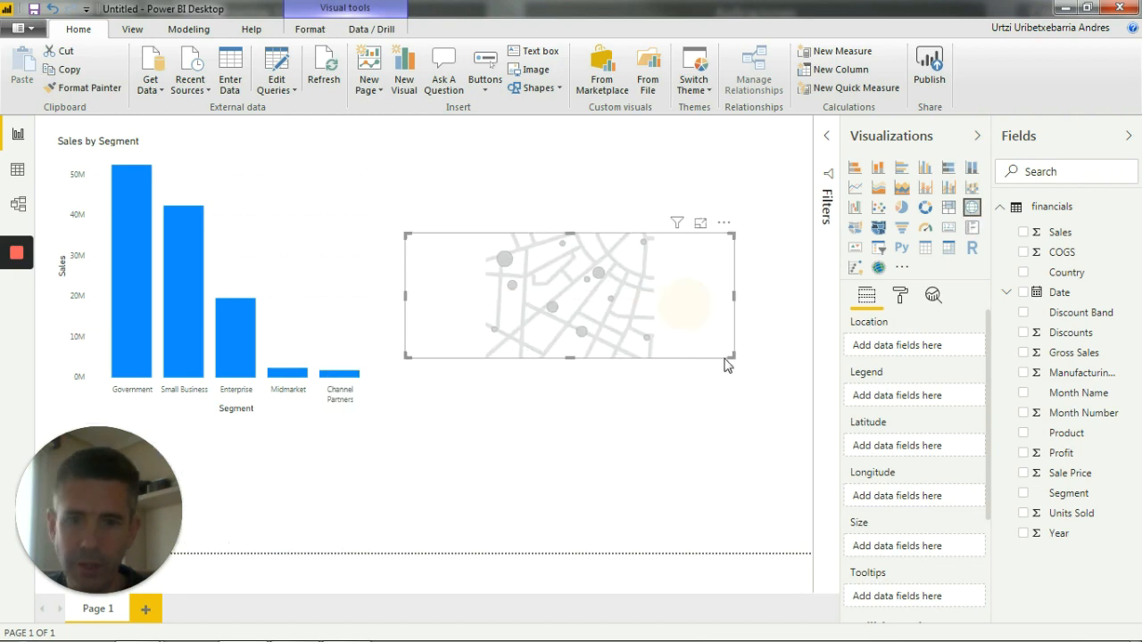
left_click_drag(733, 358, 790, 509)
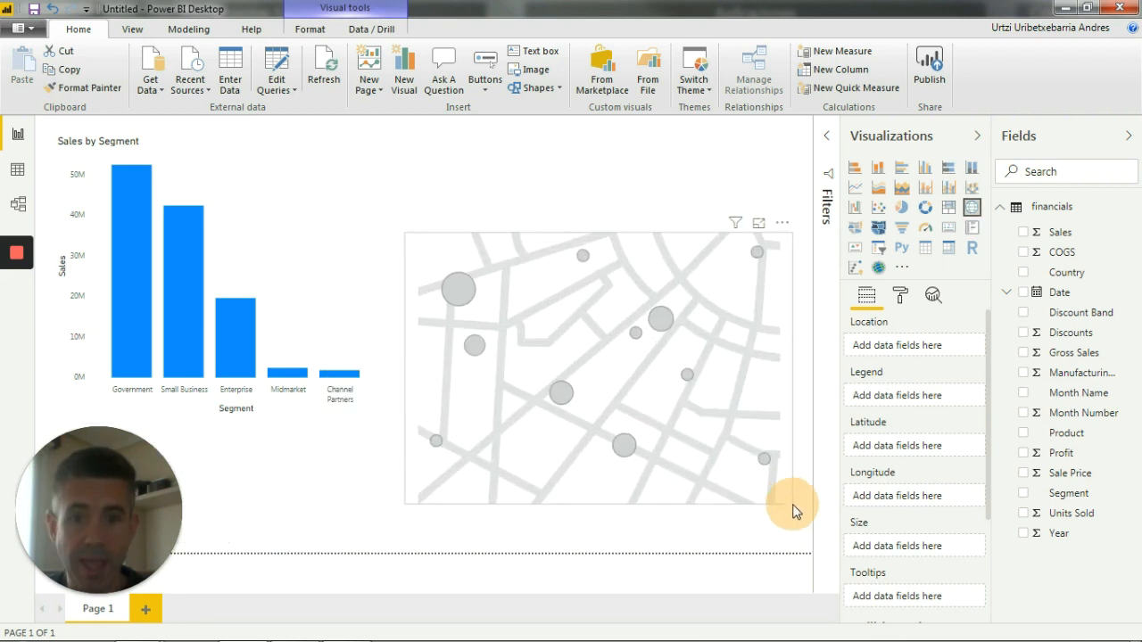
left_click_drag(639, 370, 659, 292)
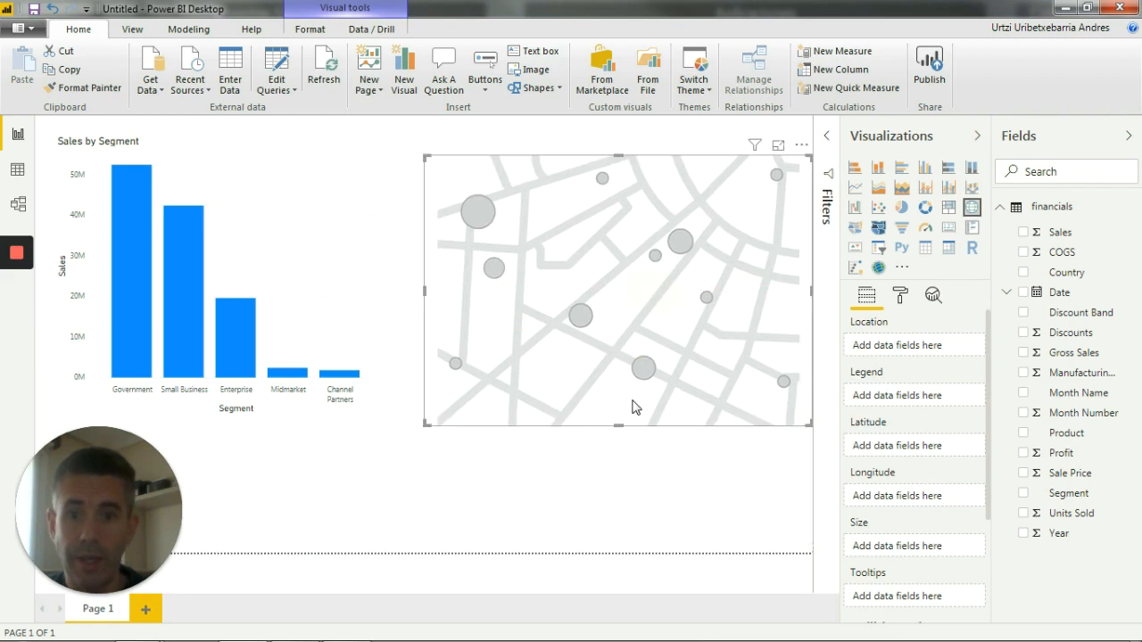
left_click(410, 318)
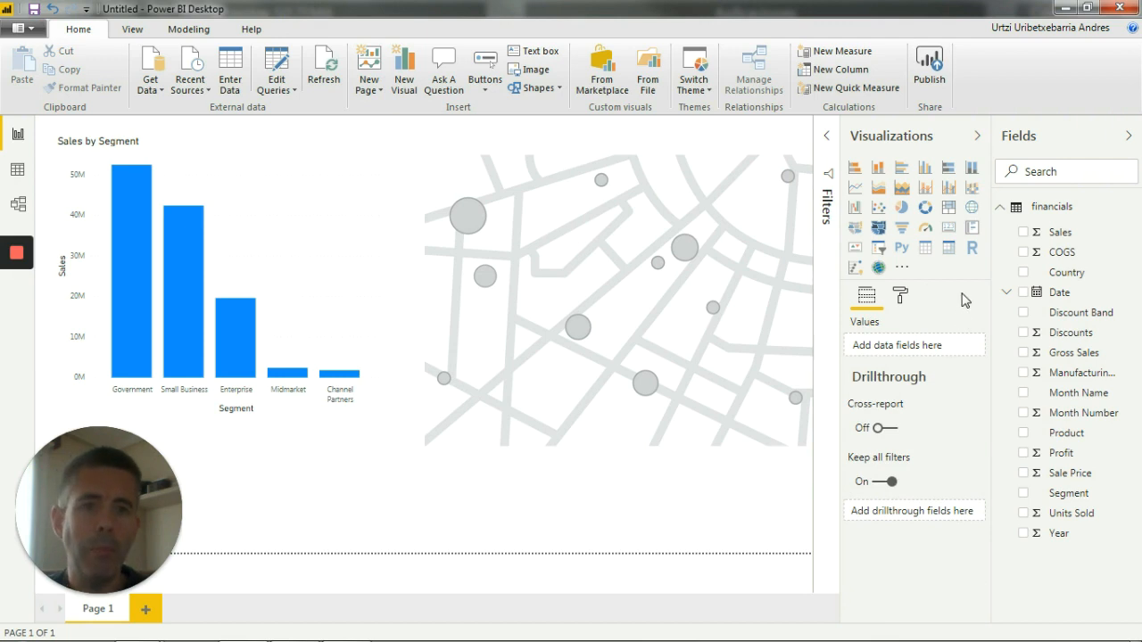
Plot Sales by Country on the map, with Sales as bubble size and Country as location
left_click_drag(1046, 237, 636, 239)
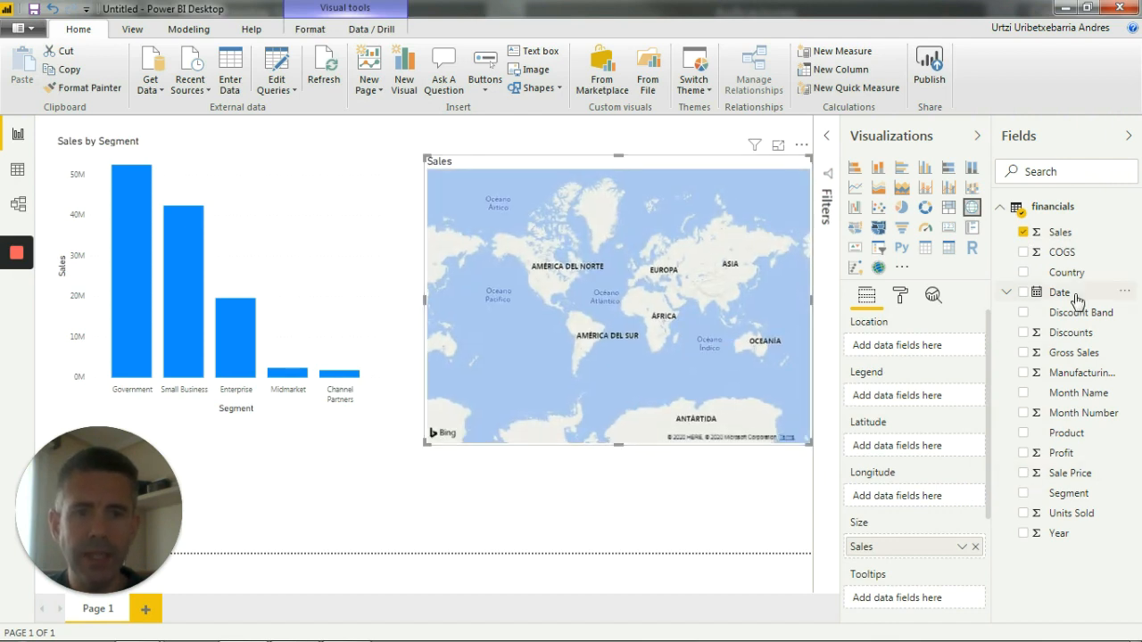
left_click_drag(1066, 272, 672, 344)
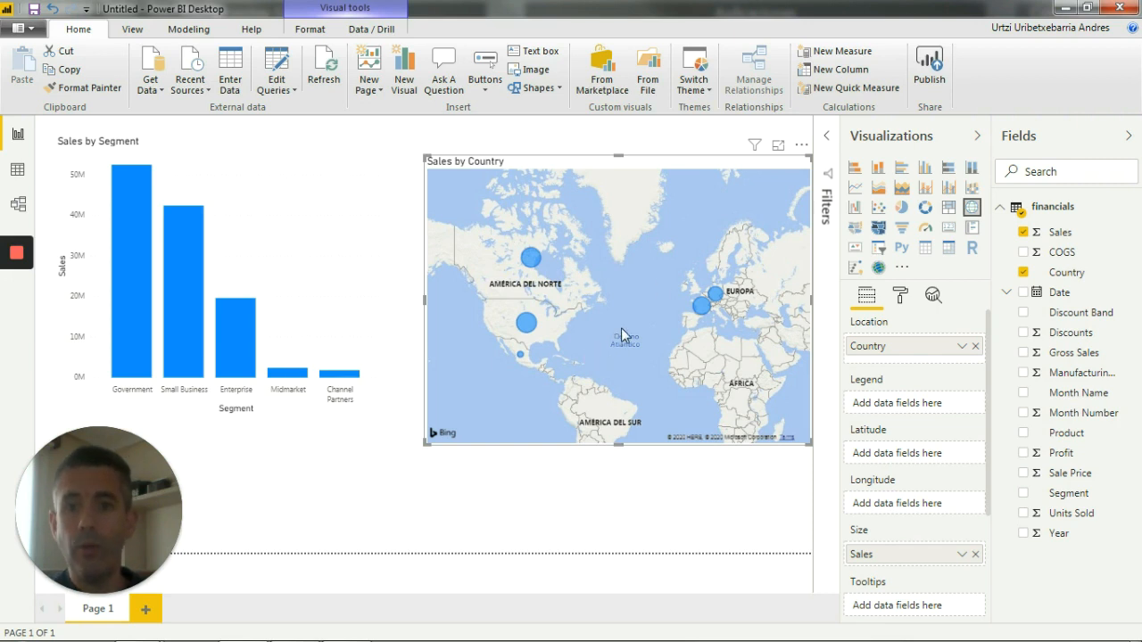
Examine the map's sales bubbles across North America and Europe, including the sales value for Canada
scroll(622, 328, "up", 1)
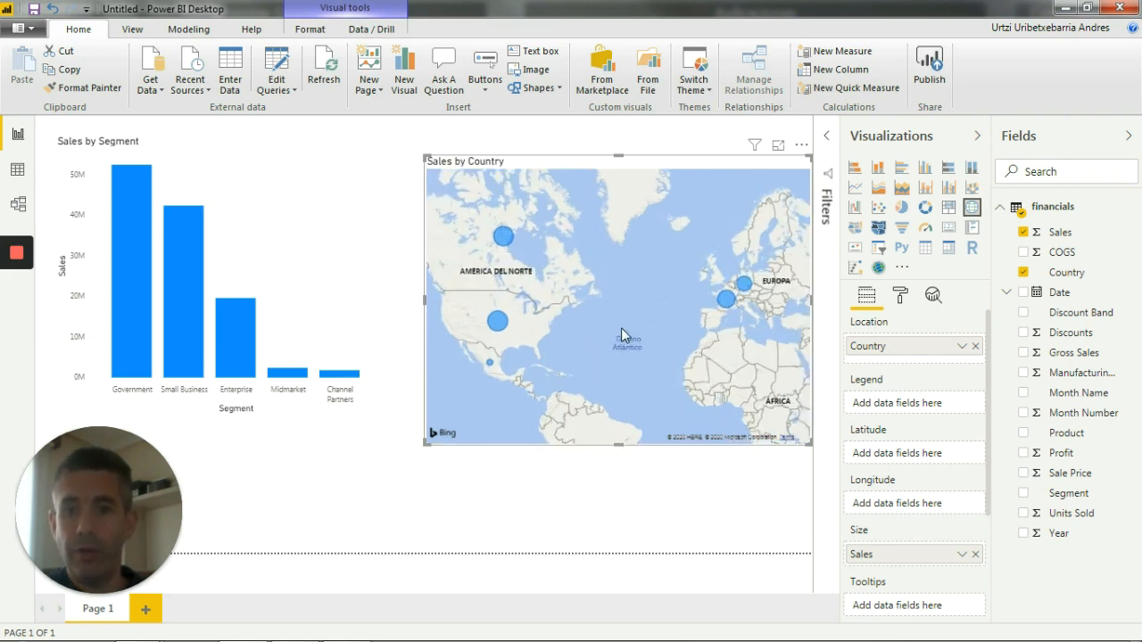
scroll(622, 328, "down", 1)
scroll(515, 285, "up", 3)
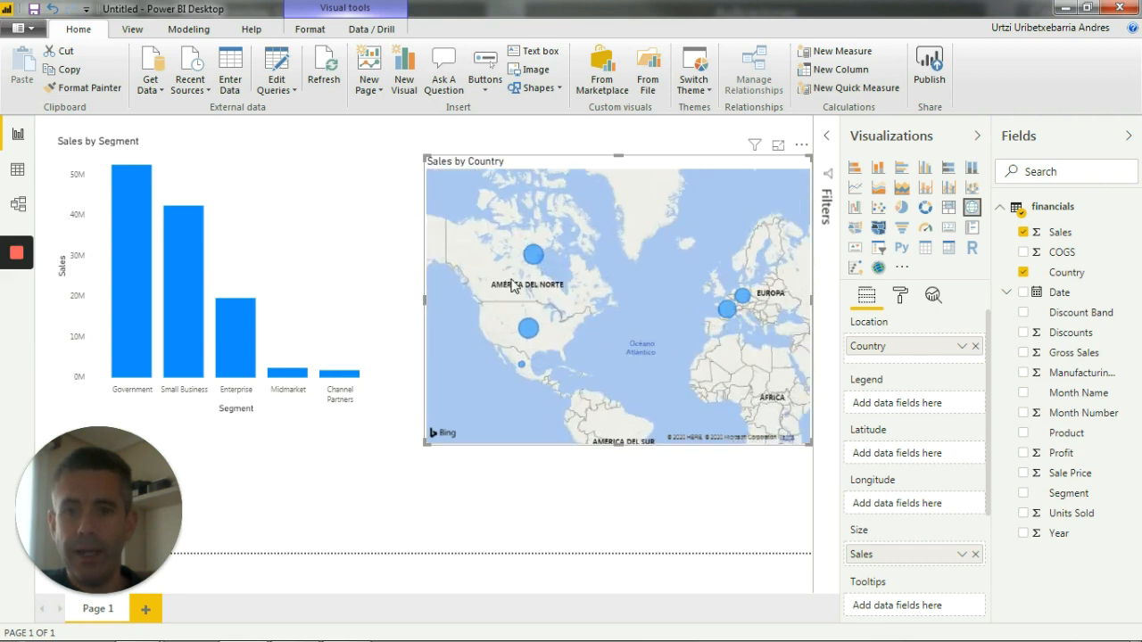
left_click_drag(602, 374, 593, 309)
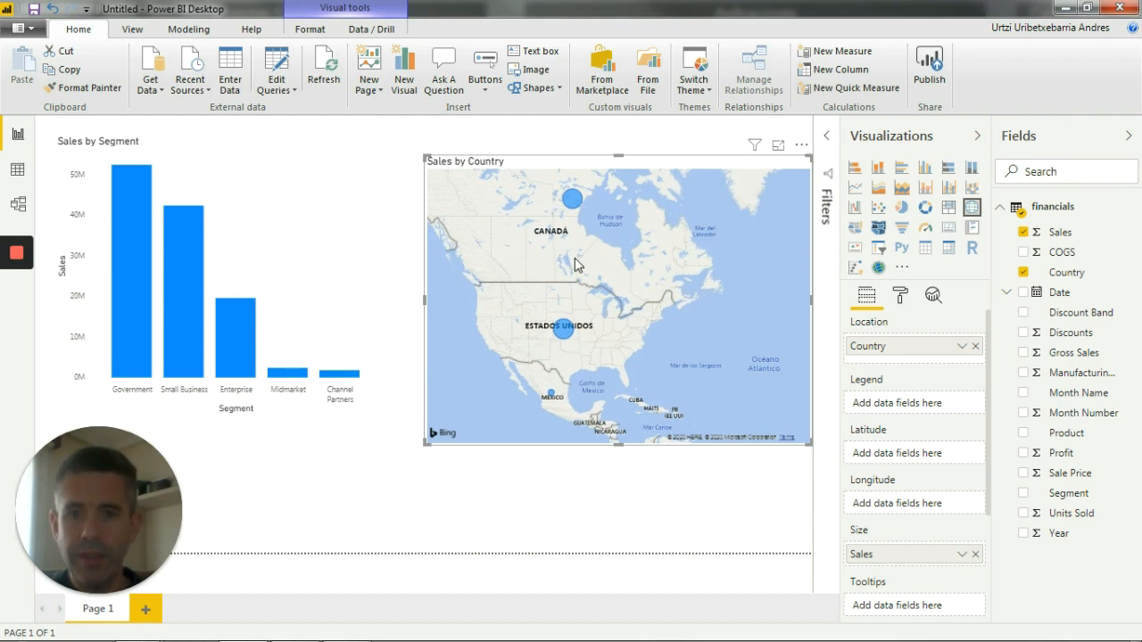
mouse_move(575, 223)
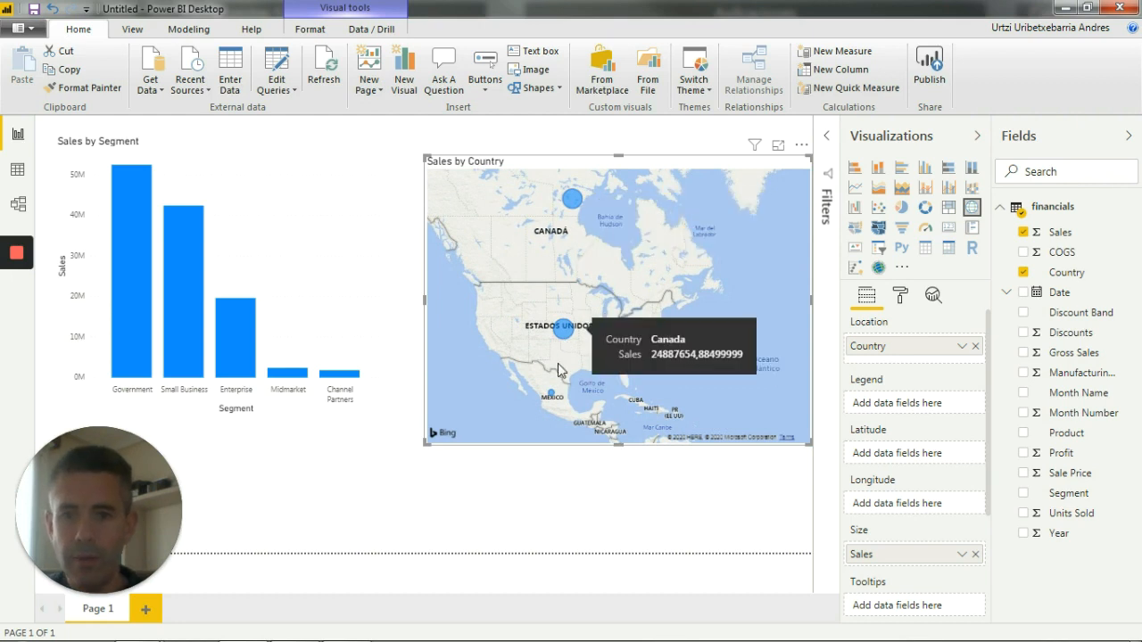
scroll(636, 308, "down", 1)
left_click_drag(693, 314, 600, 319)
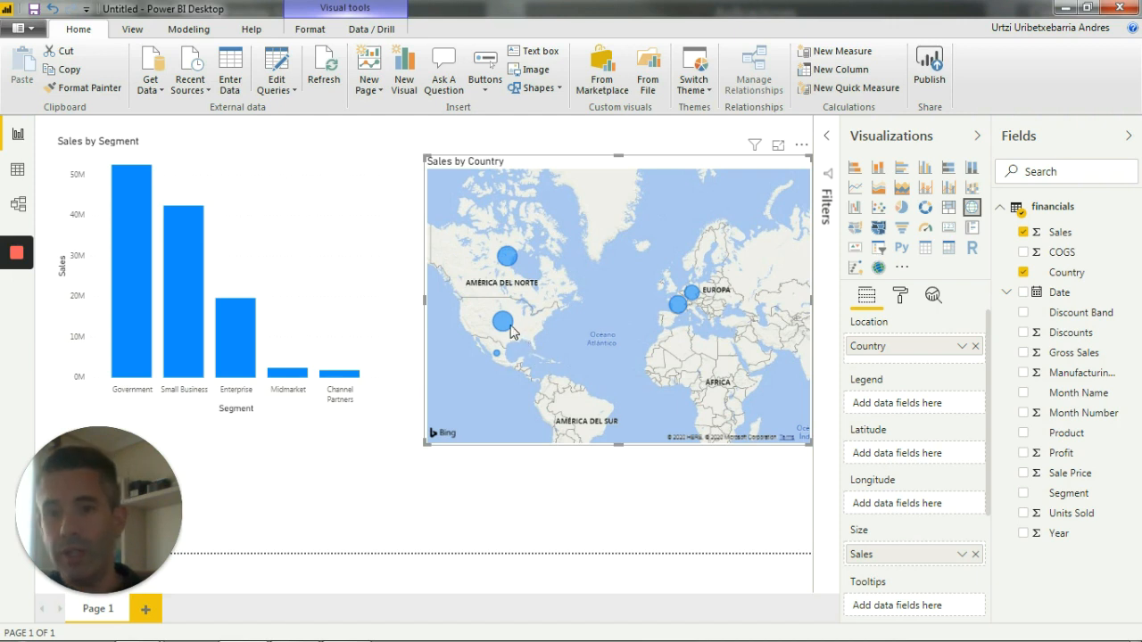
mouse_move(503, 264)
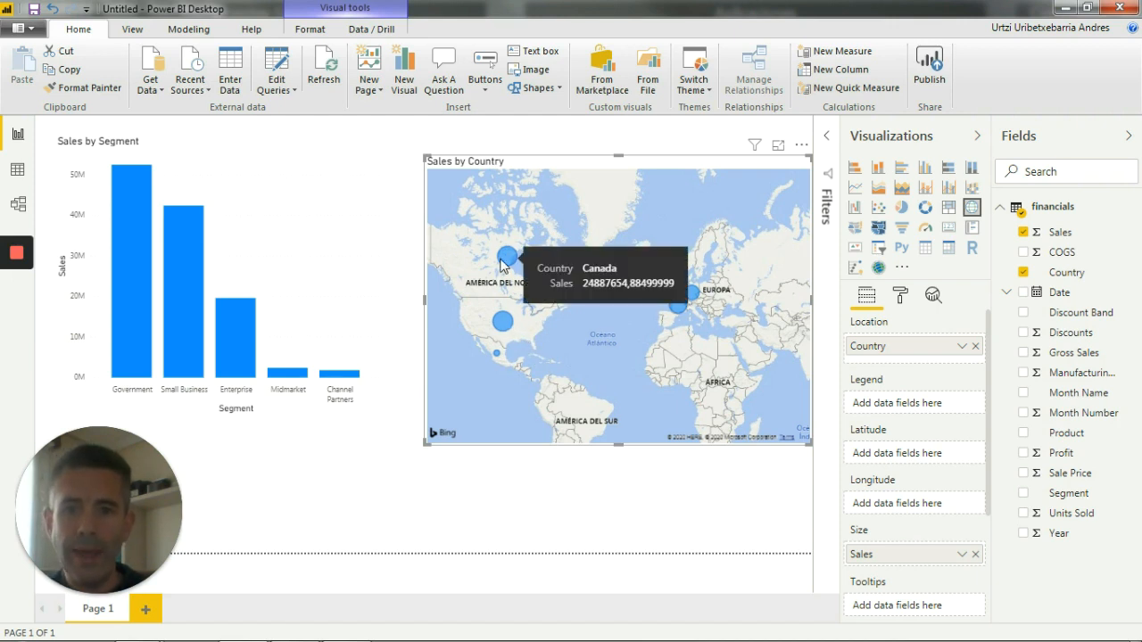
Cross-filter the two visuals by the Government column and by the map bubble over France to compare sales, and clear the selection
mouse_move(497, 358)
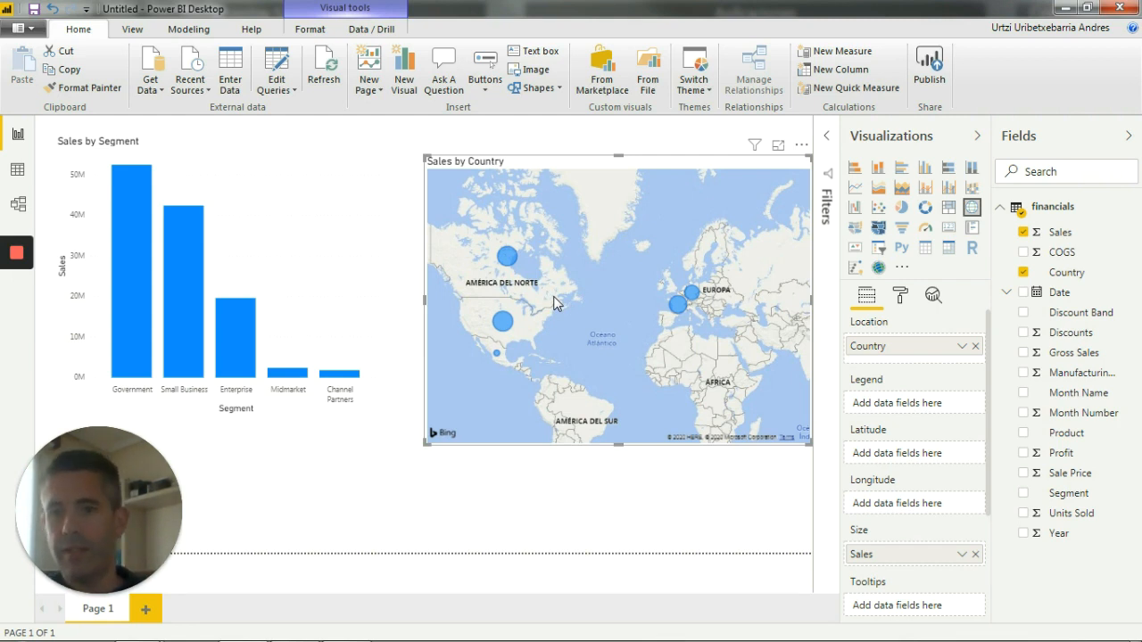
left_click(423, 486)
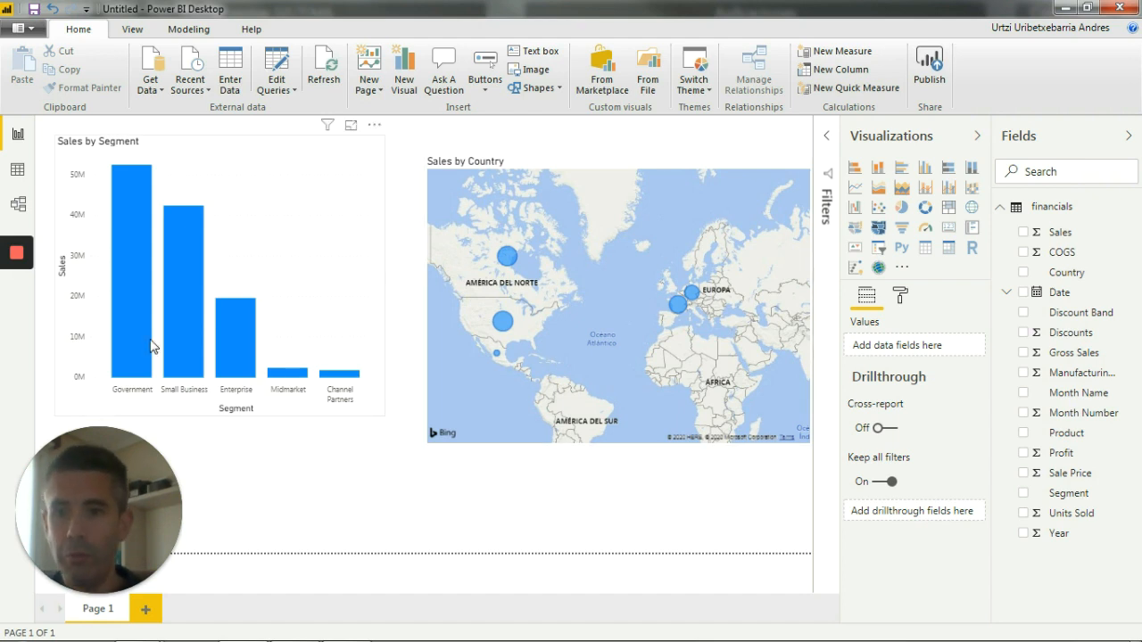
left_click(130, 282)
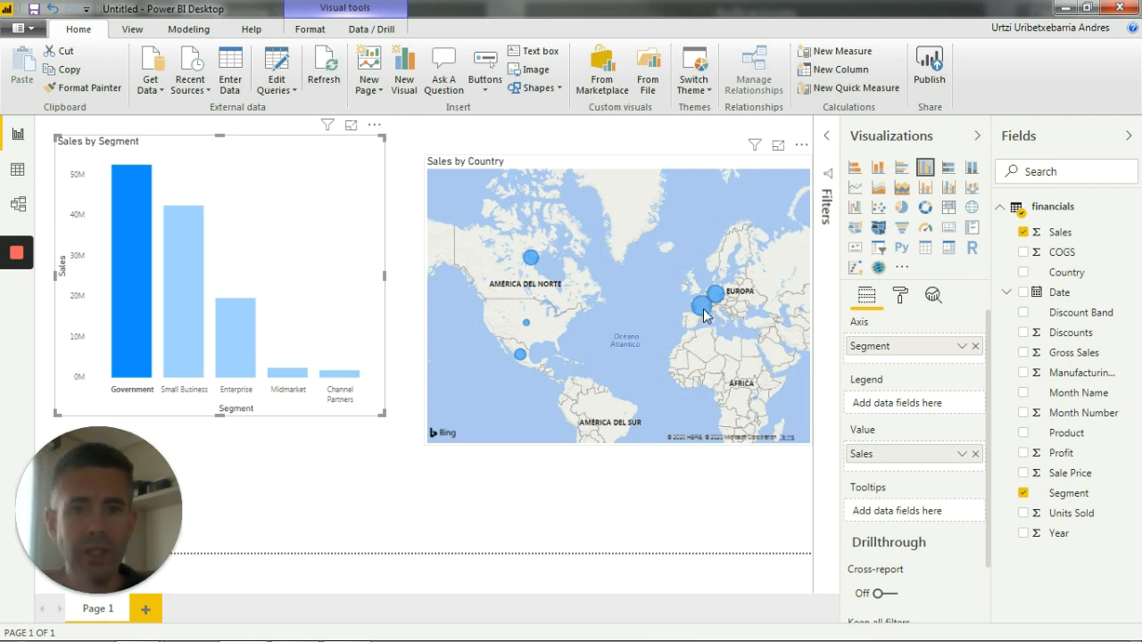
left_click(703, 312)
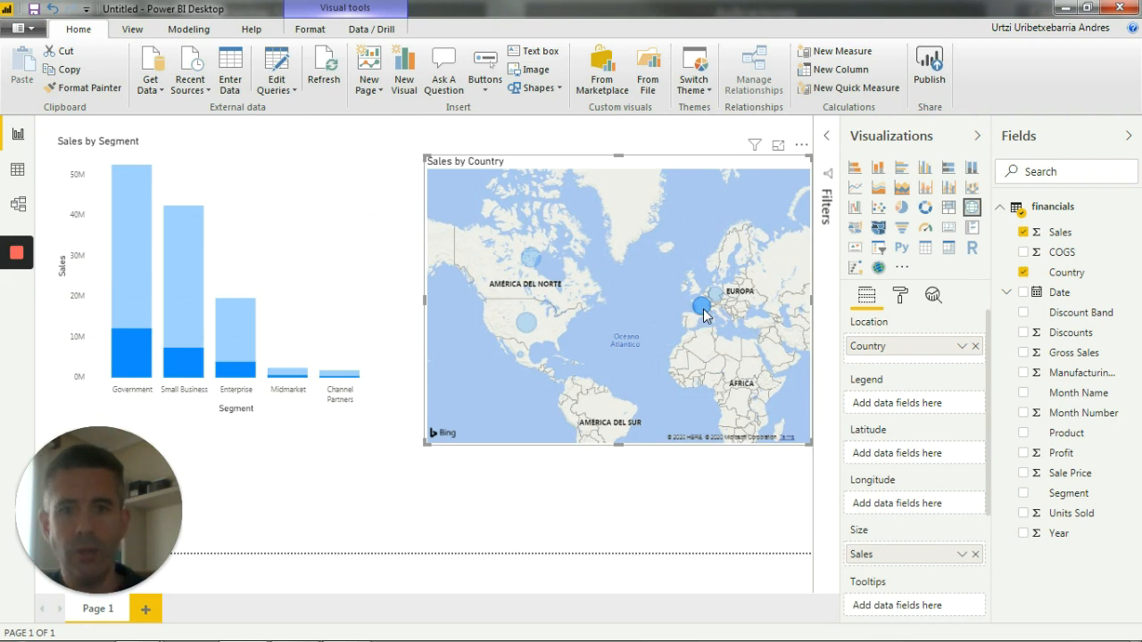
mouse_move(703, 312)
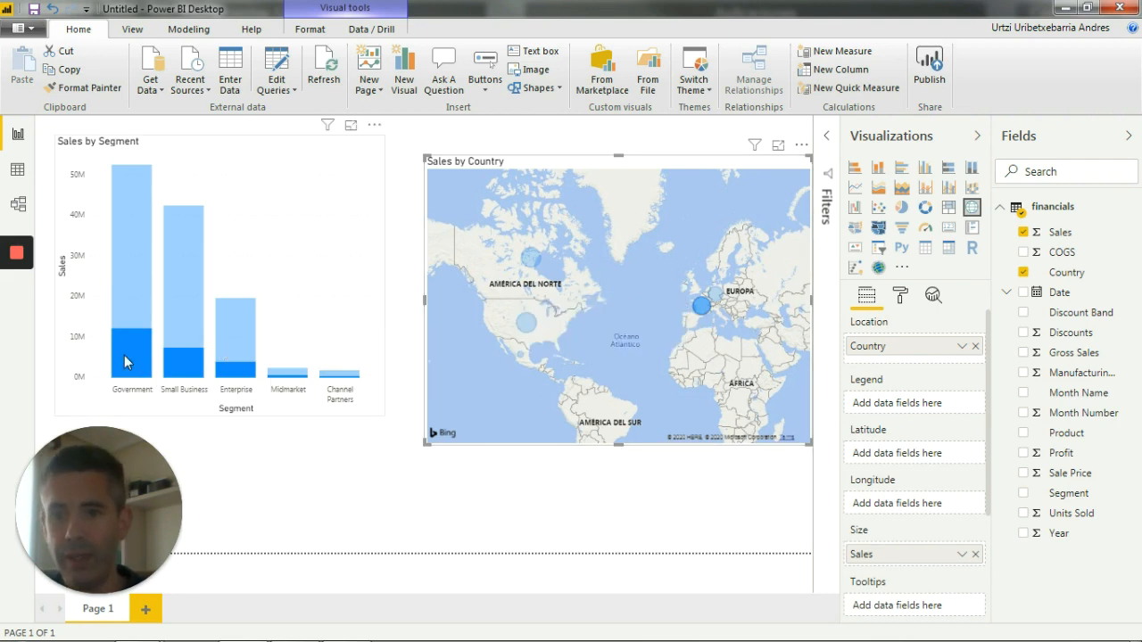
mouse_move(132, 361)
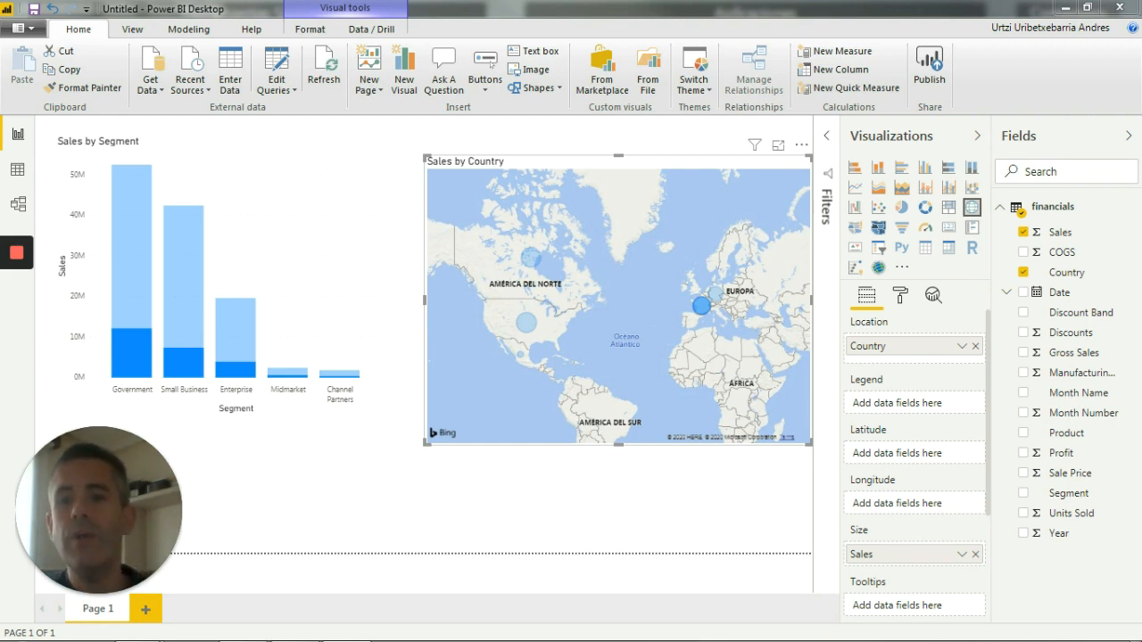
left_click(390, 471)
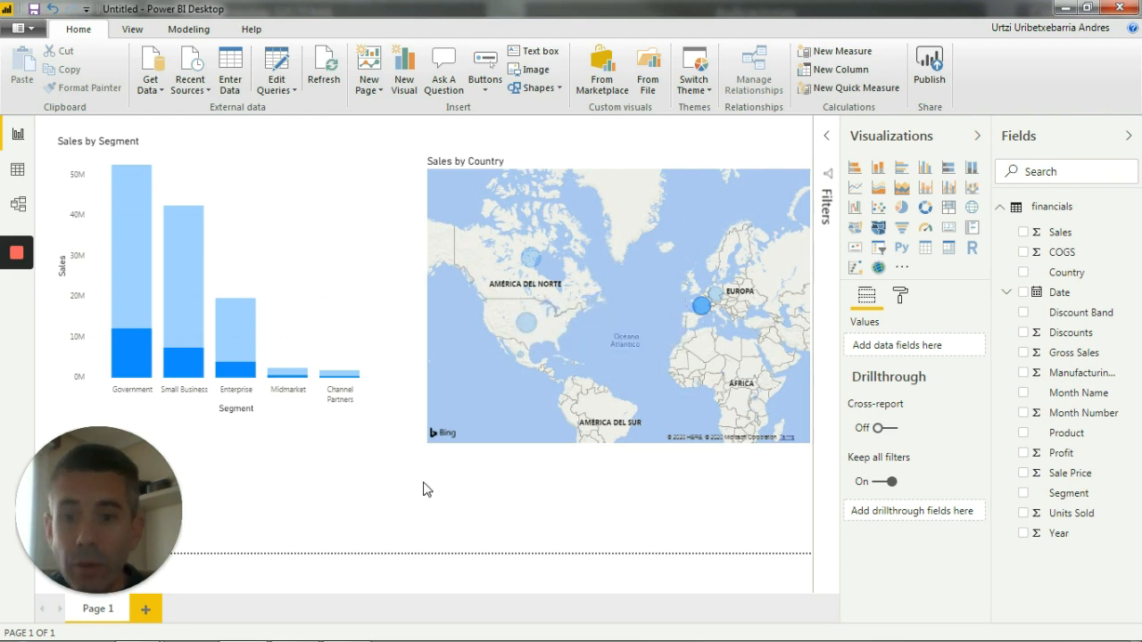
left_click(493, 392)
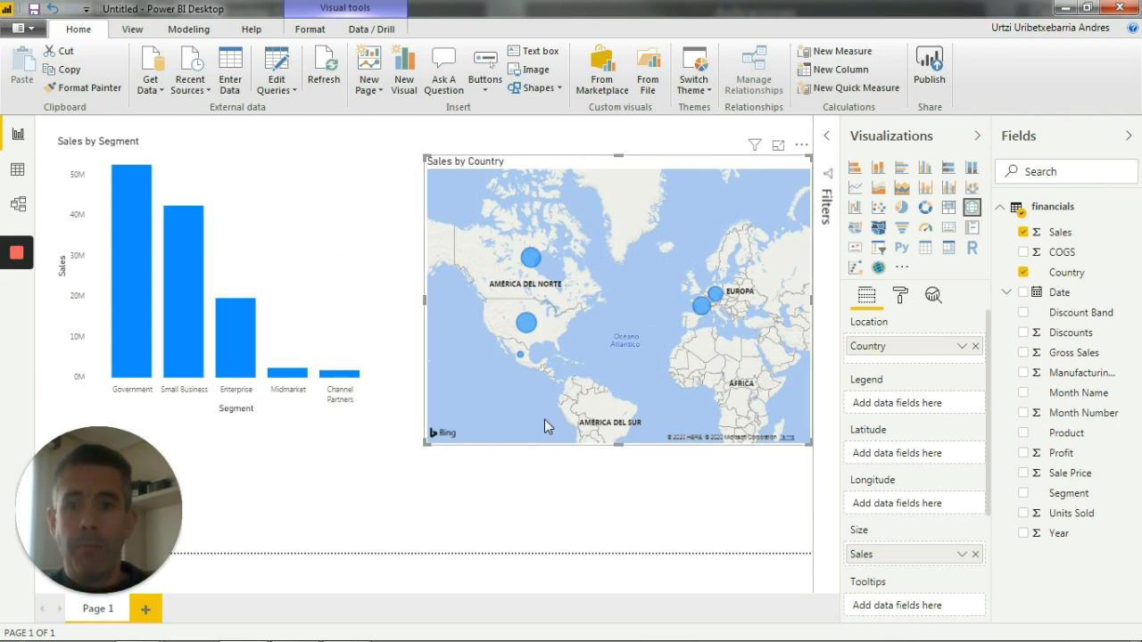
left_click(539, 504)
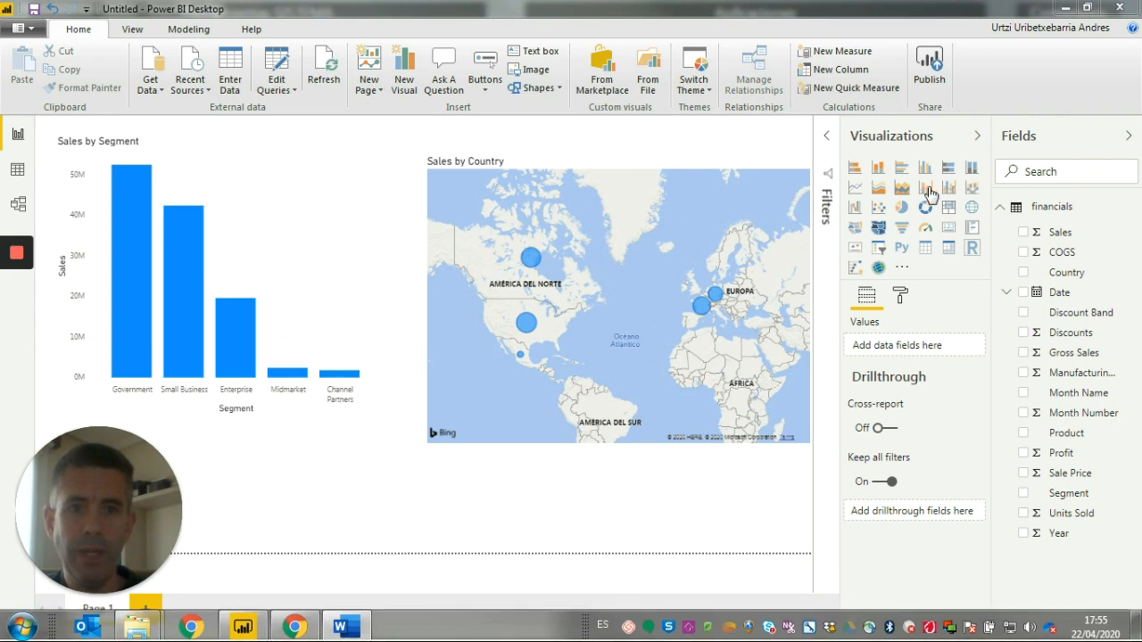
Start publishing the report and save it as Power BI Finanzas.pbix in the 00 Soporte folder, replacing the existing file
left_click(933, 77)
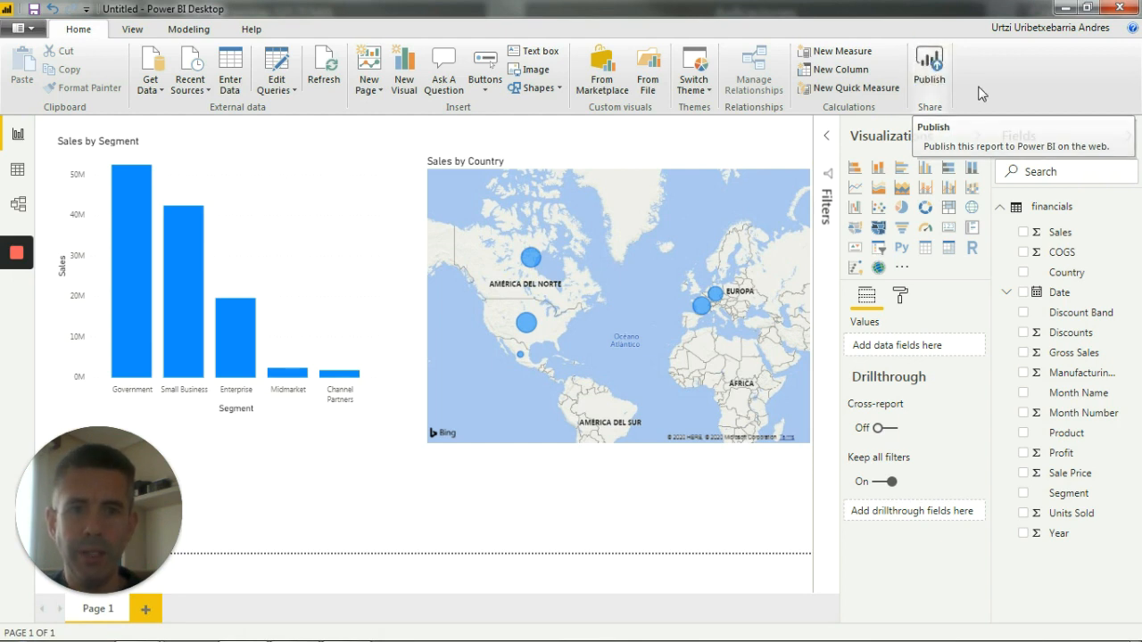
left_click(931, 63)
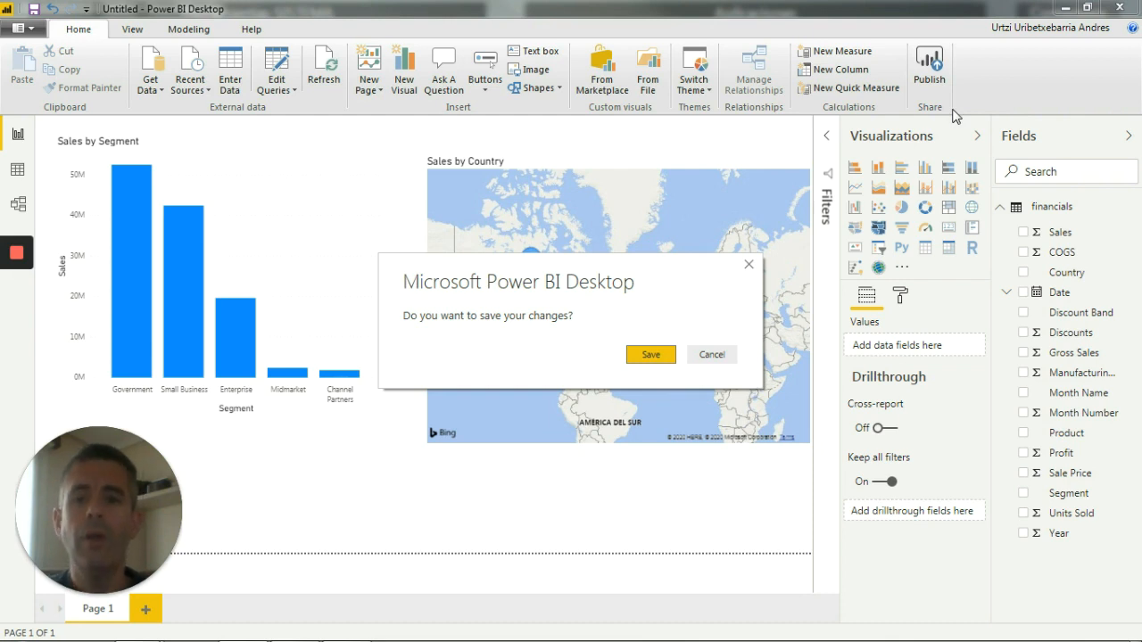
left_click(643, 355)
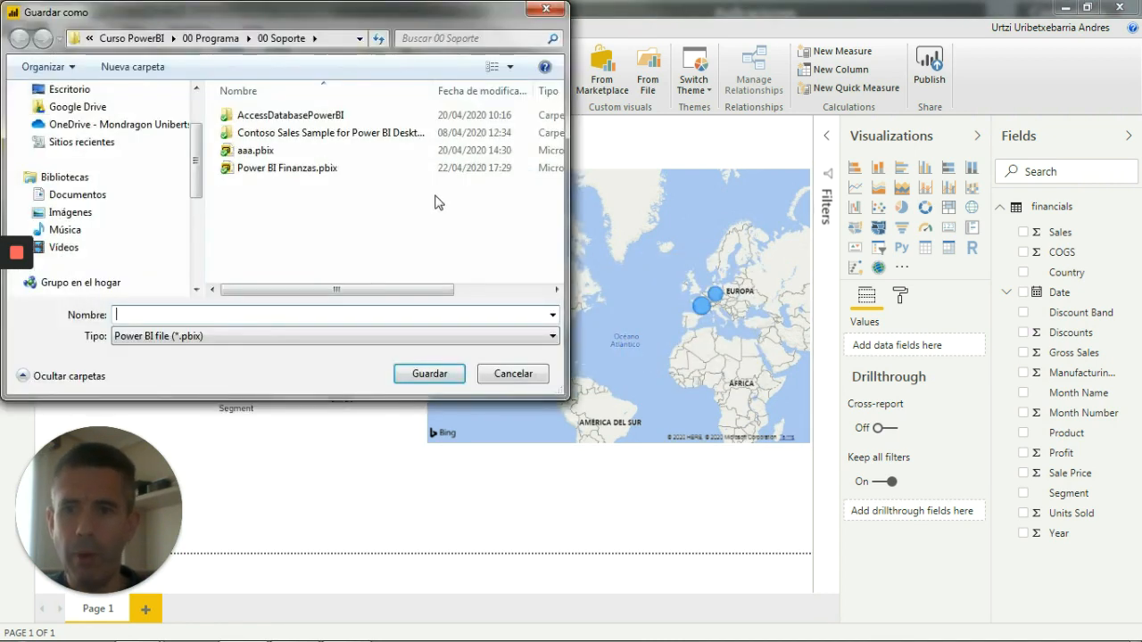
left_click(299, 173)
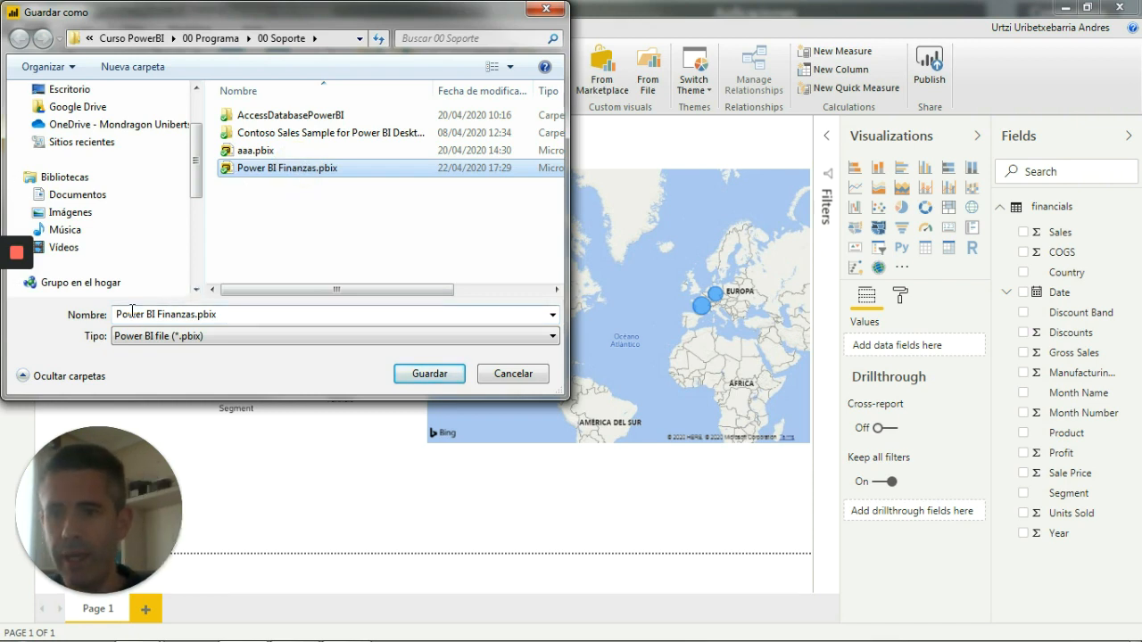
left_click(429, 373)
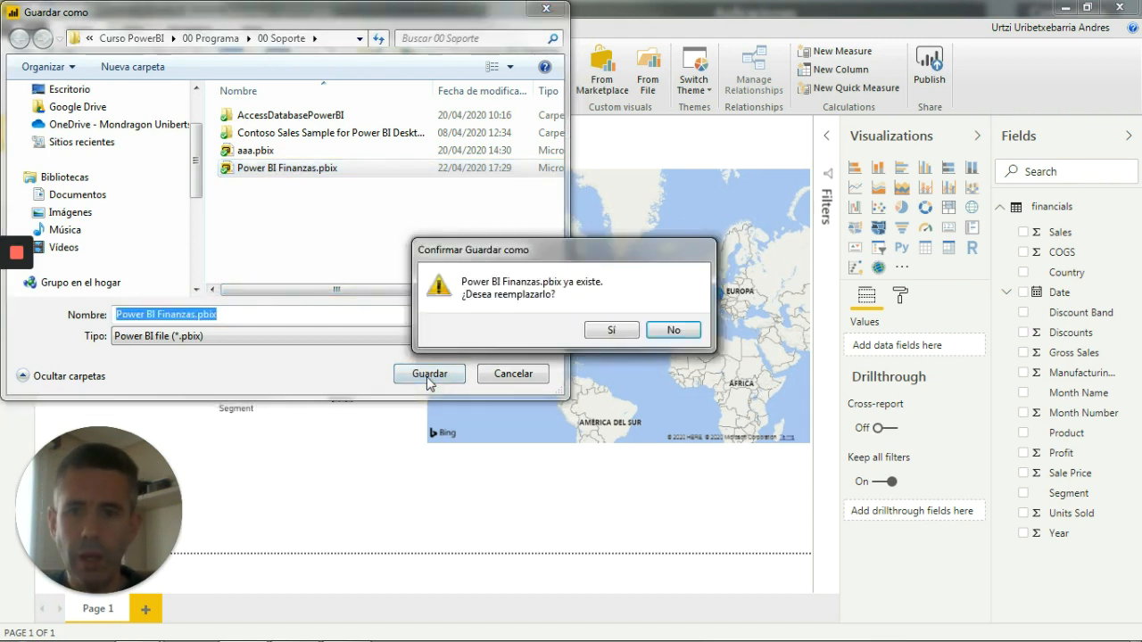
left_click(619, 330)
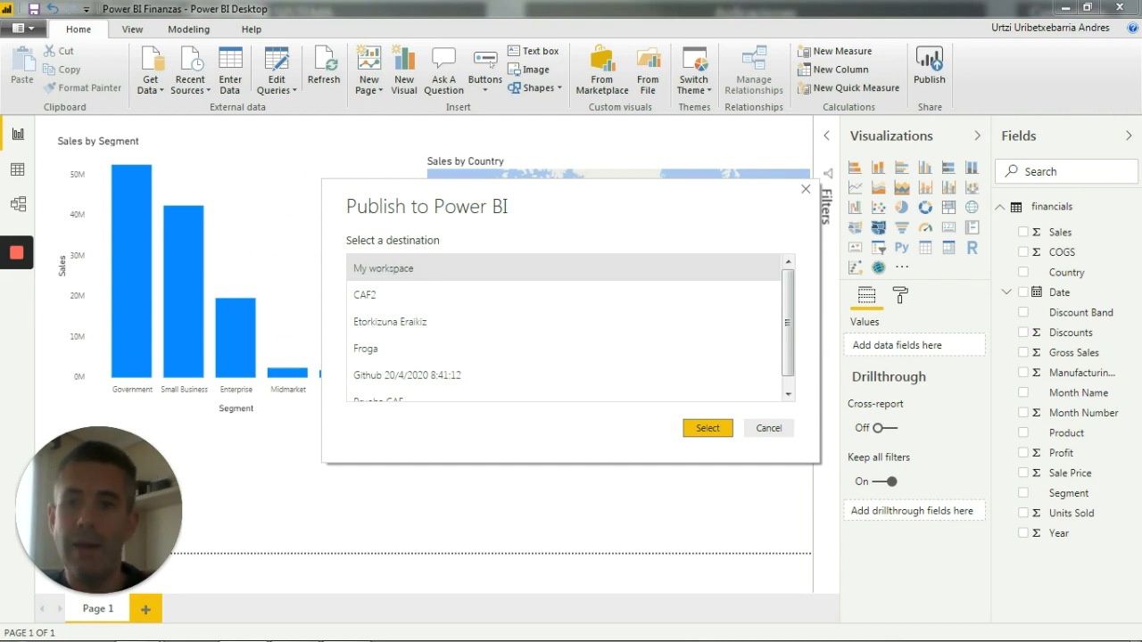
Publish the report to My workspace, replacing the existing Power BI Finanzas dataset, and open the published report in the browser
left_click(416, 267)
left_click(719, 430)
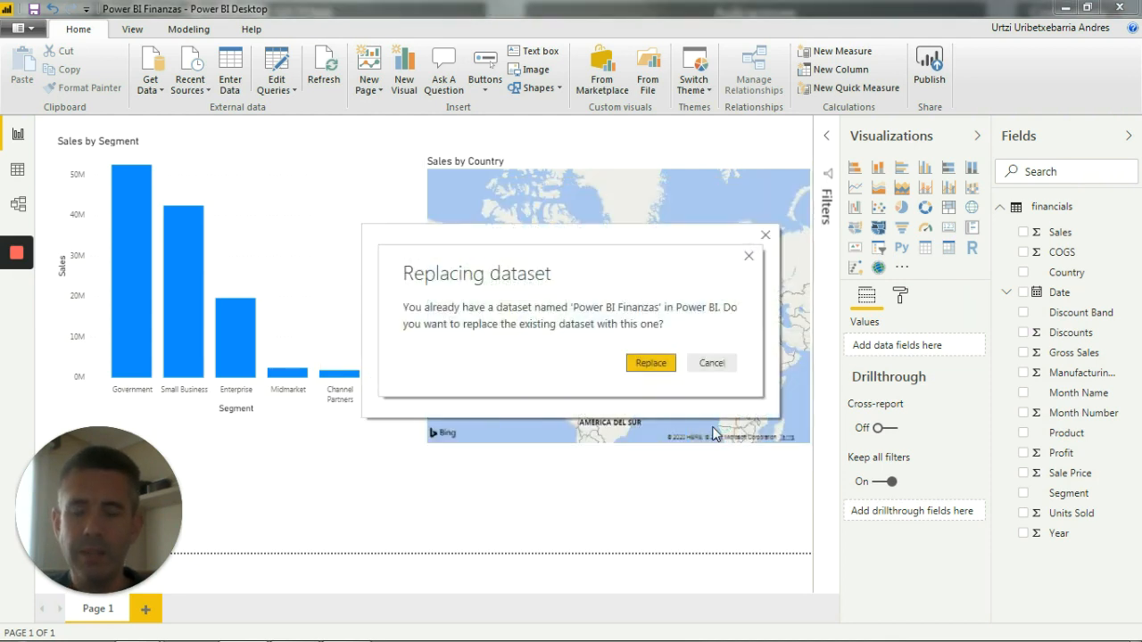
left_click(652, 364)
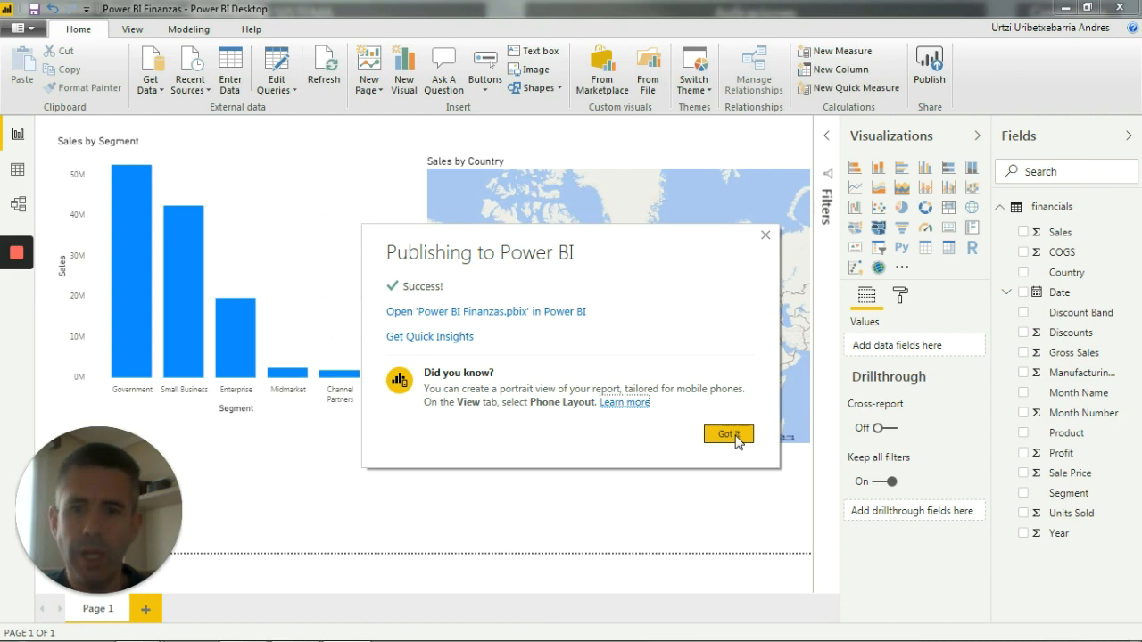
left_click(497, 312)
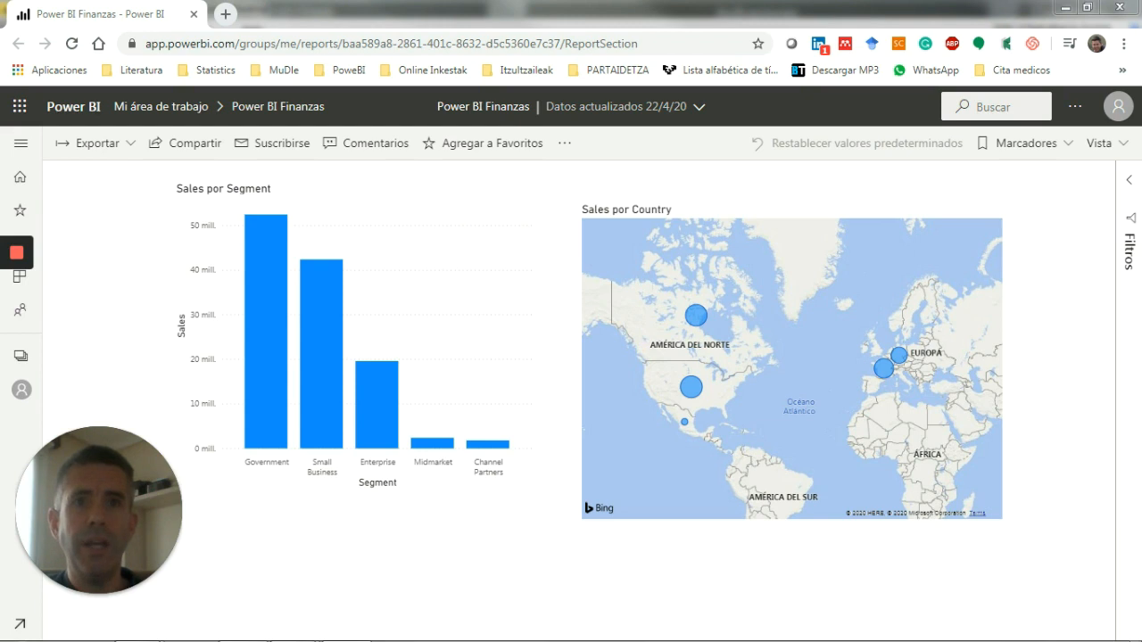
Pin the Sales por Segment chart to a new dashboard named Cuadro Finanzas
mouse_move(467, 224)
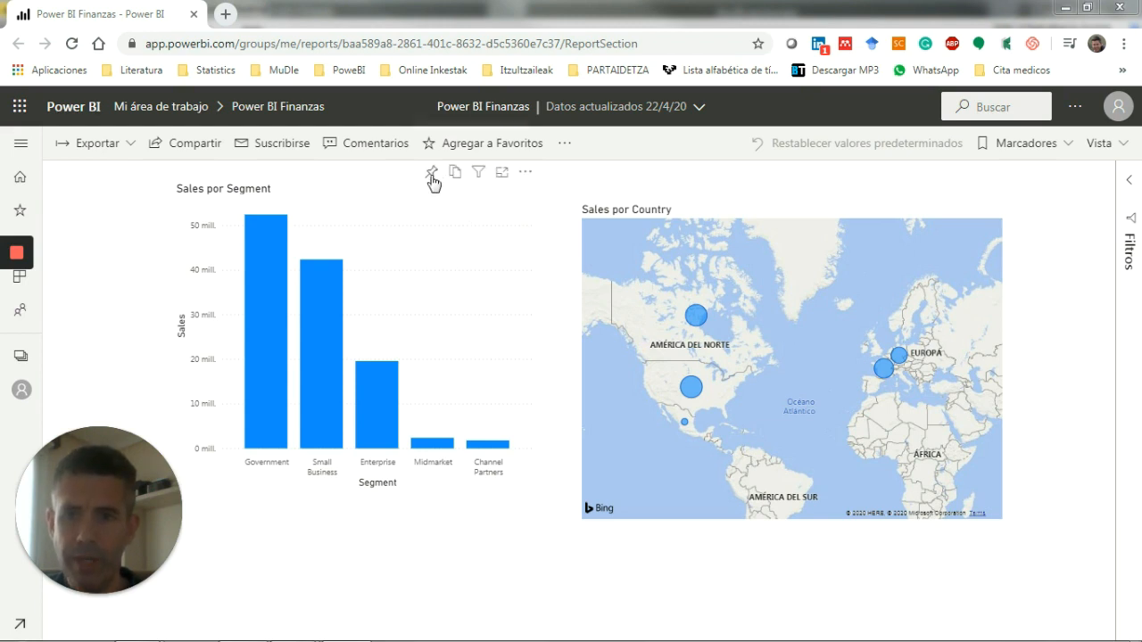
left_click(427, 206)
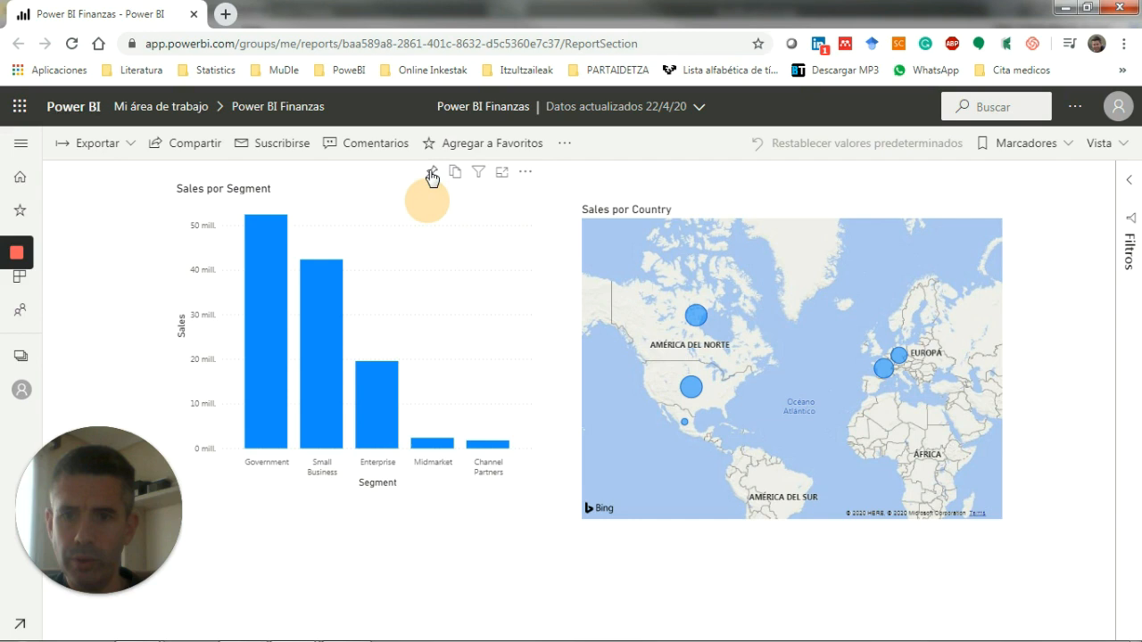
left_click(433, 173)
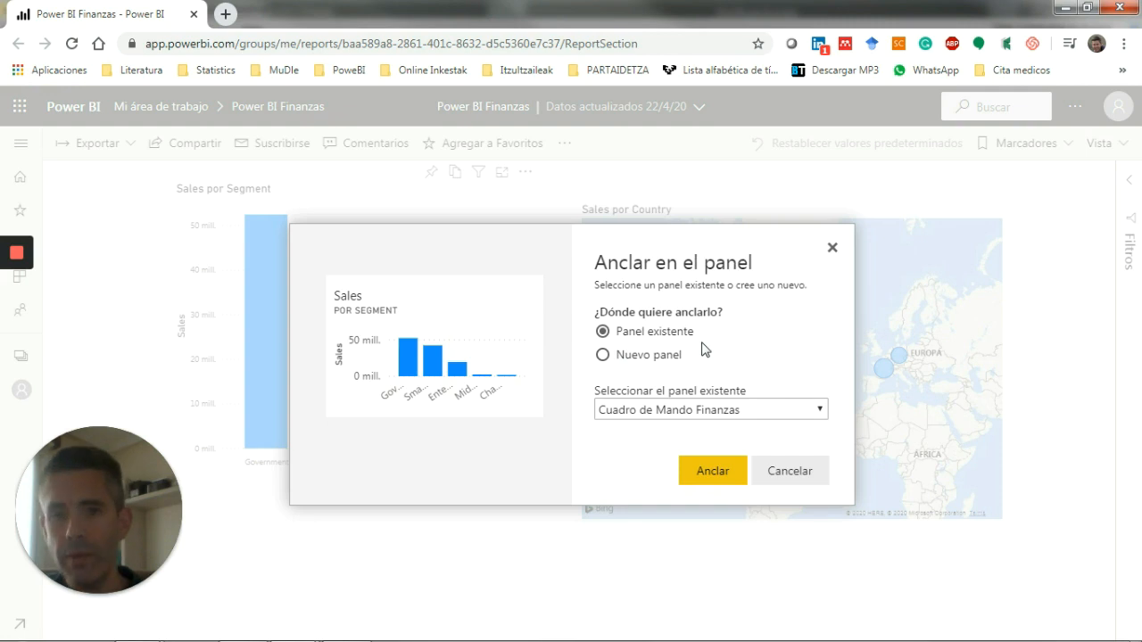
left_click(604, 356)
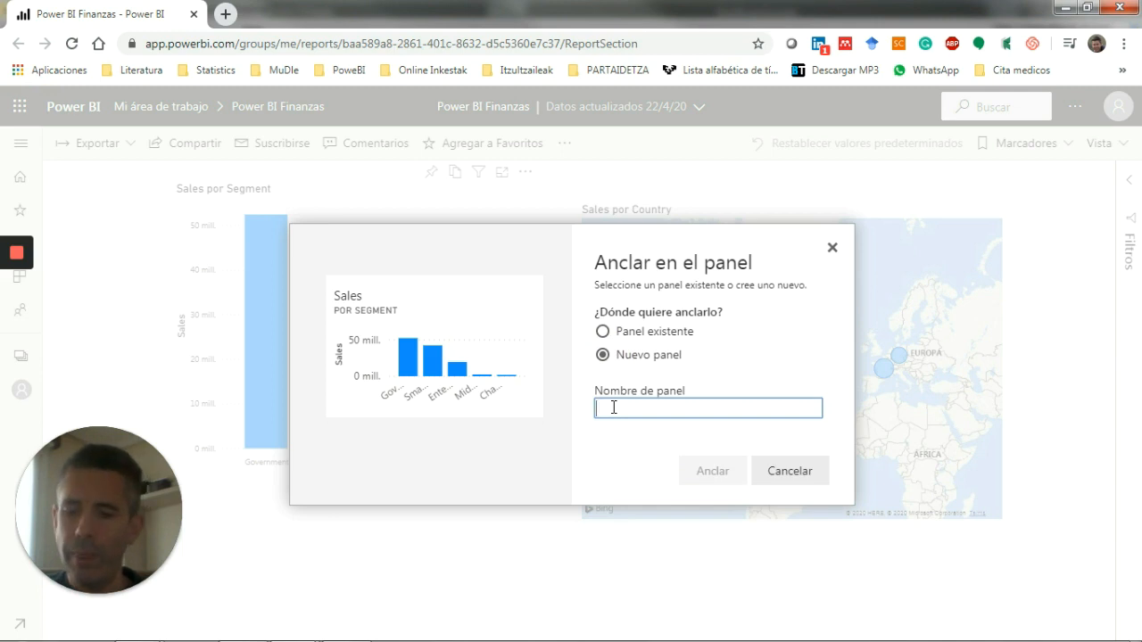
type("Cu")
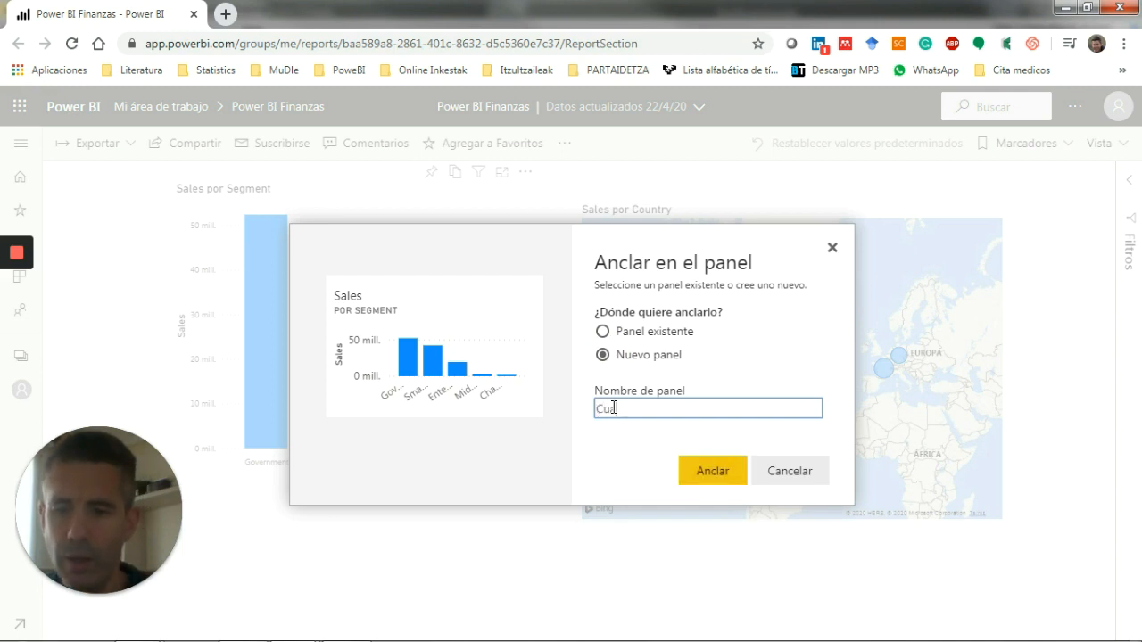
type("adro Finanzas")
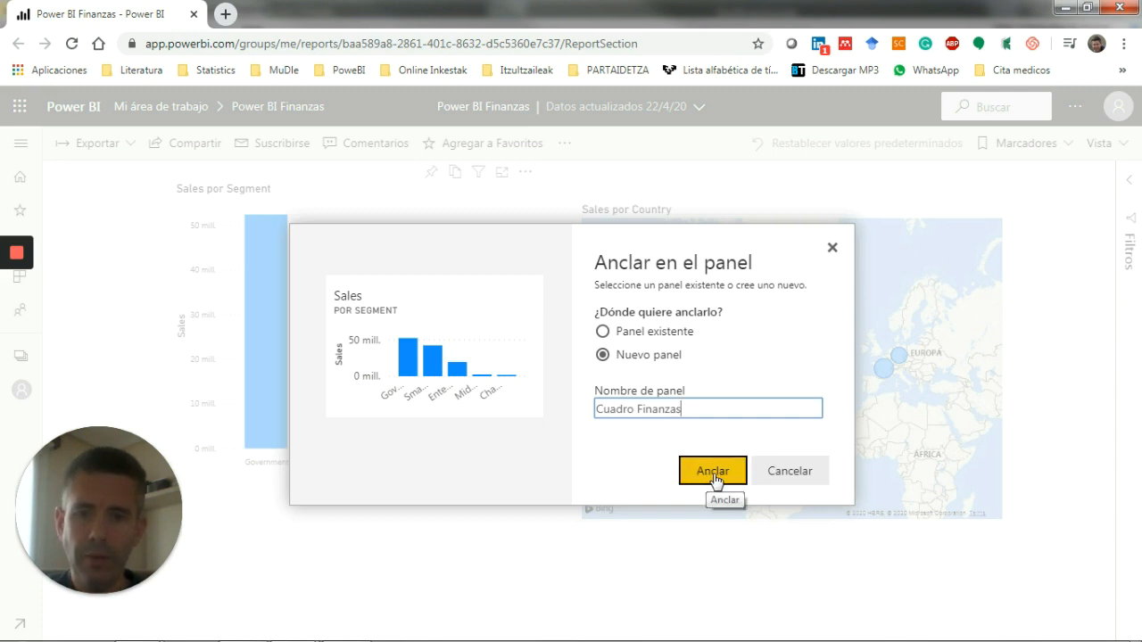
left_click(714, 473)
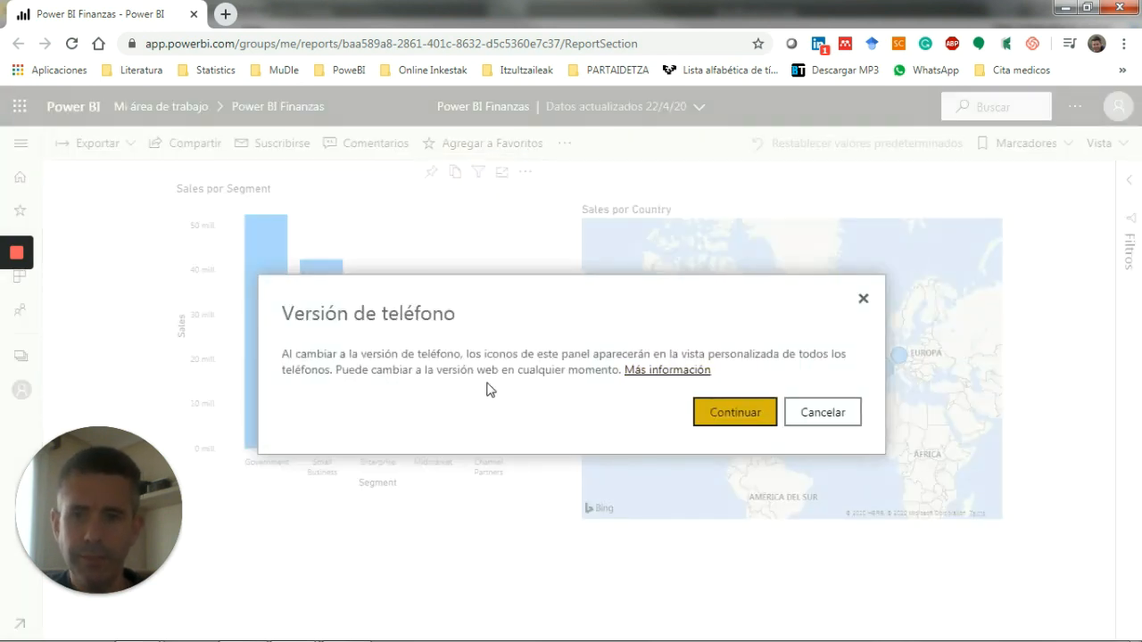
Open the phone view of the Cuadro Finanzas dashboard and switch it to the web view
left_click(737, 416)
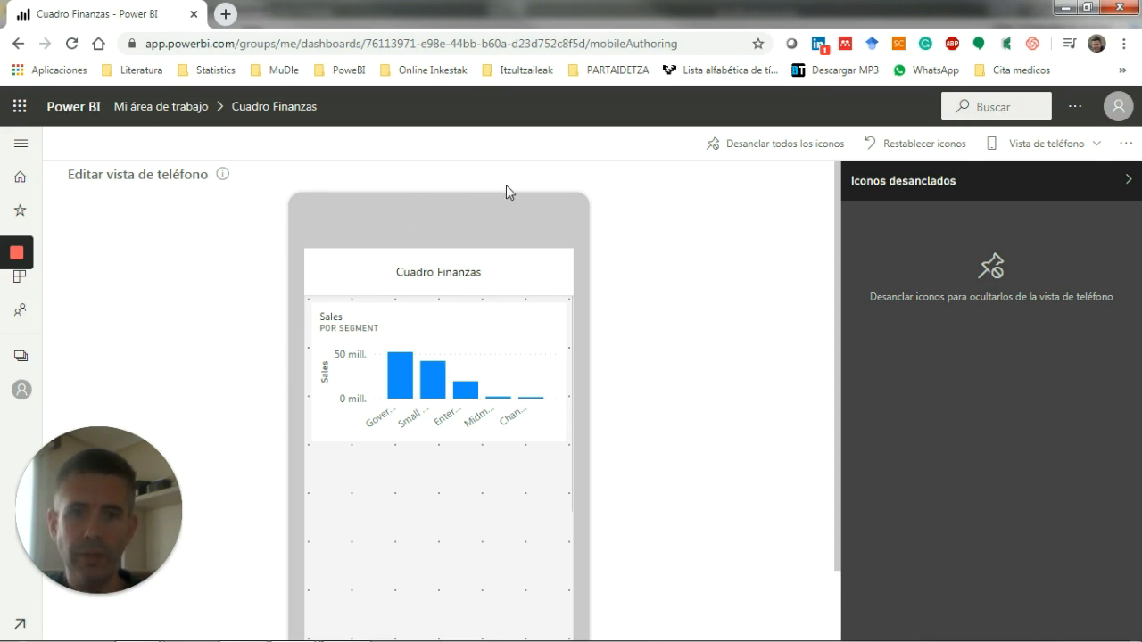
left_click(1047, 150)
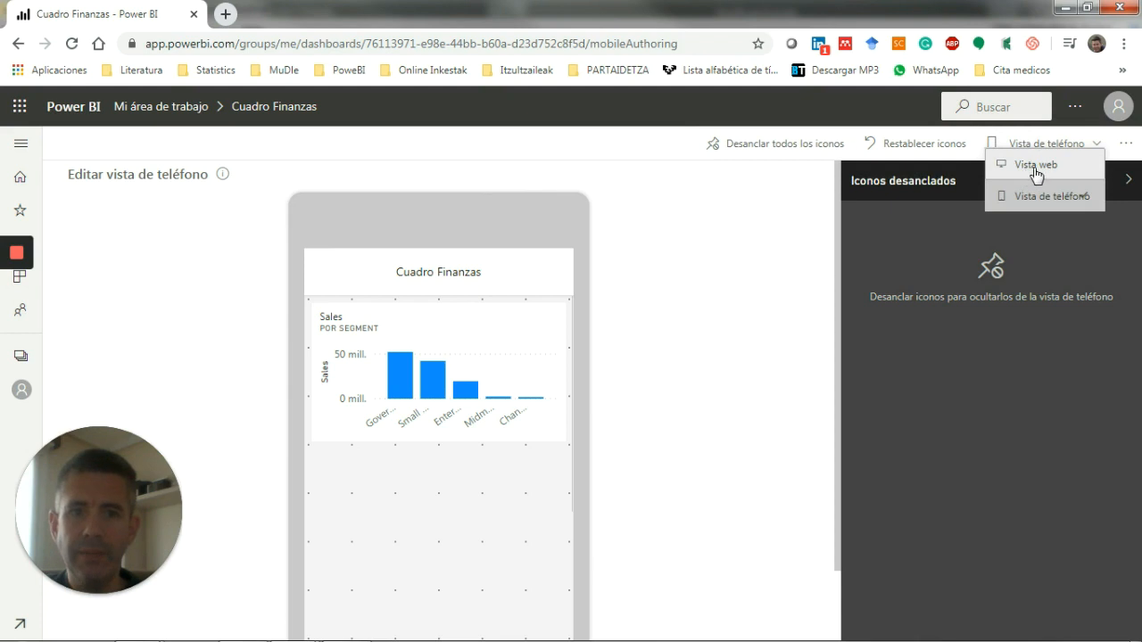
left_click(1033, 166)
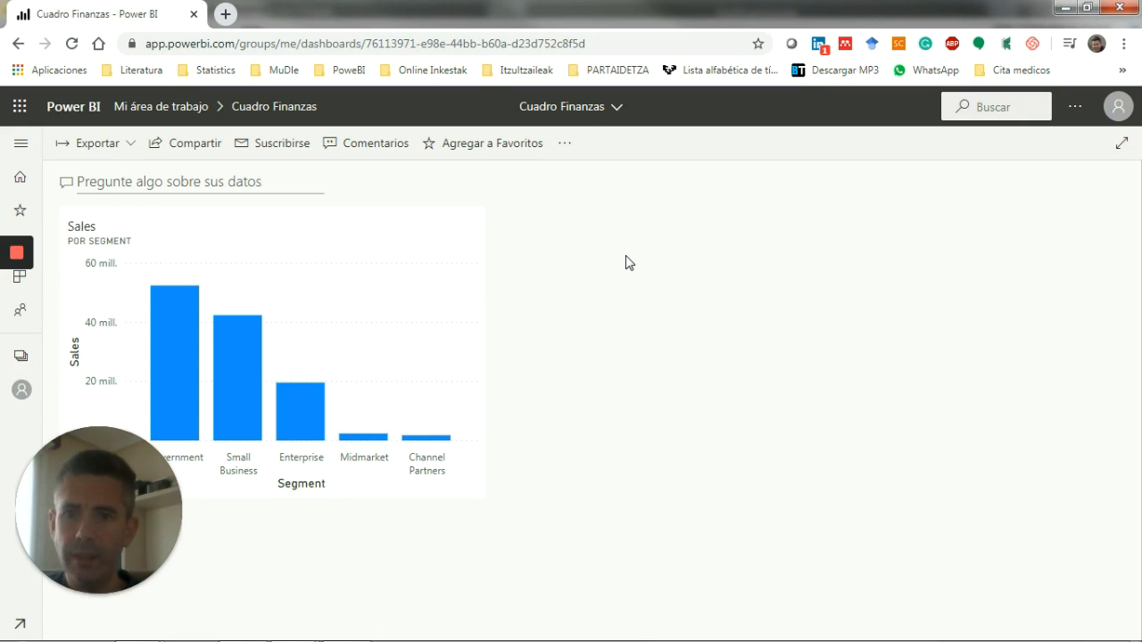
left_click(640, 321)
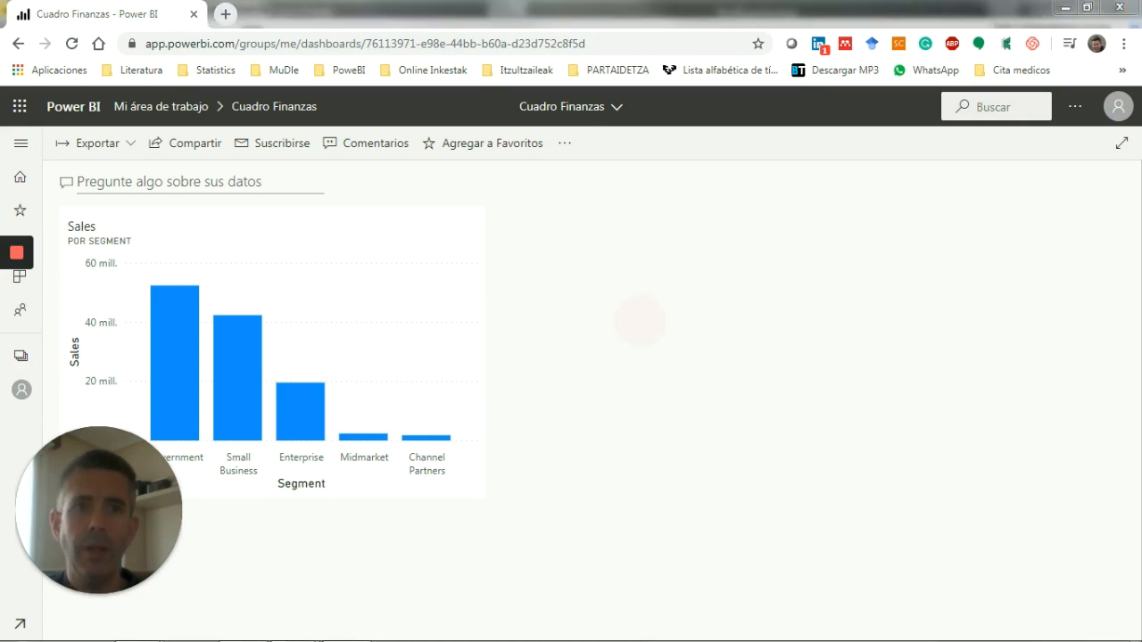